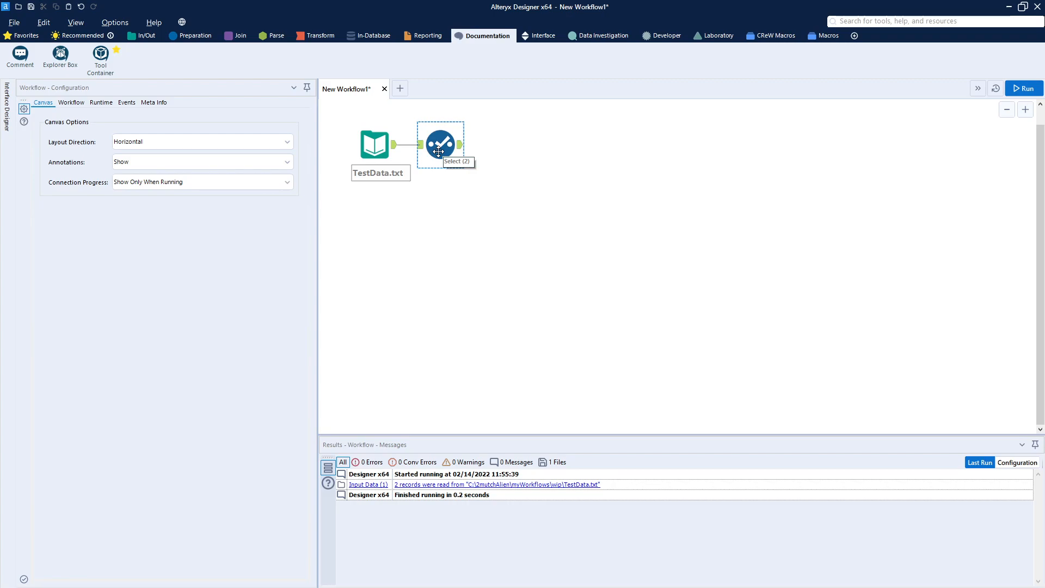
Examine the Select tool's field list and its output data across the month columns.
left_click(439, 152)
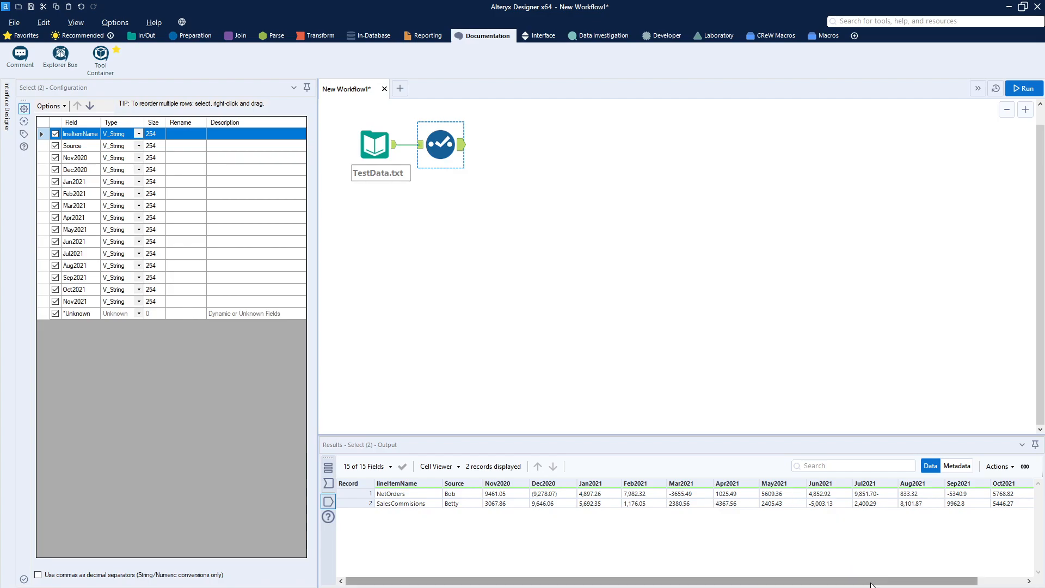
left_click_drag(874, 584, 833, 587)
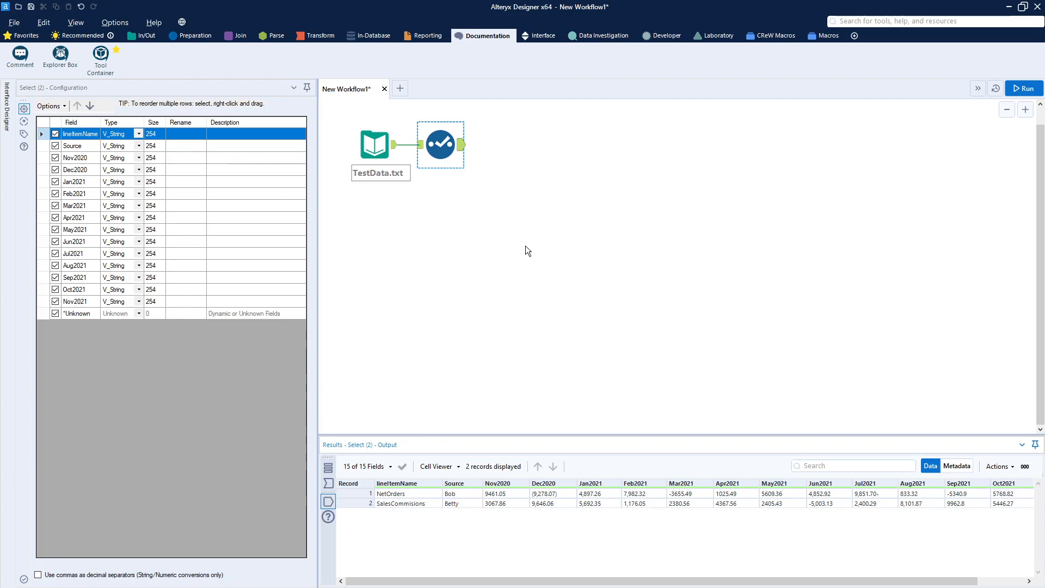
Open the recent Convert String 2 Number macro and show both expressions of its "cleanup number string" Formula tool.
left_click(22, 27)
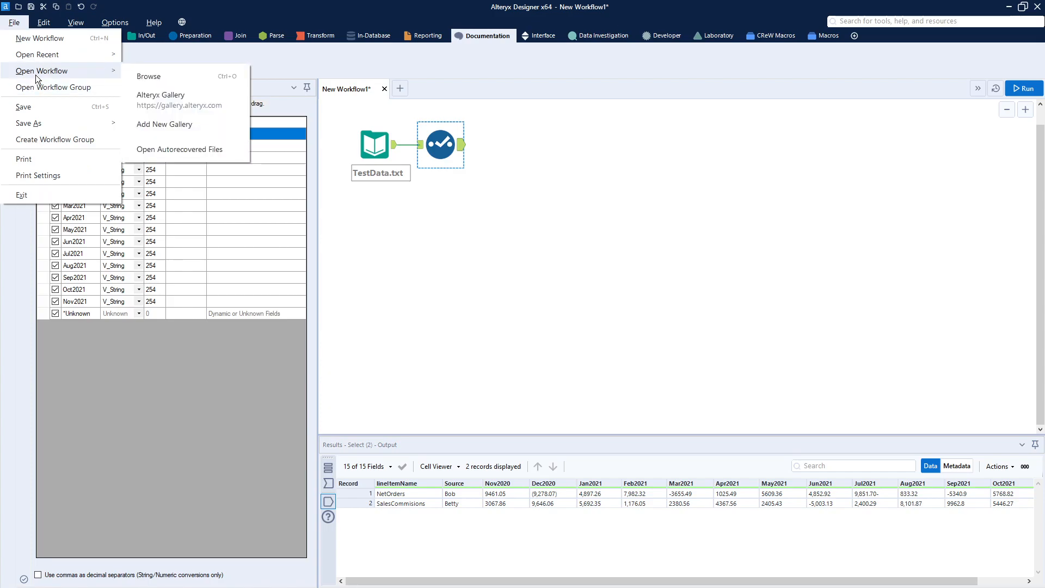
mouse_move(50, 57)
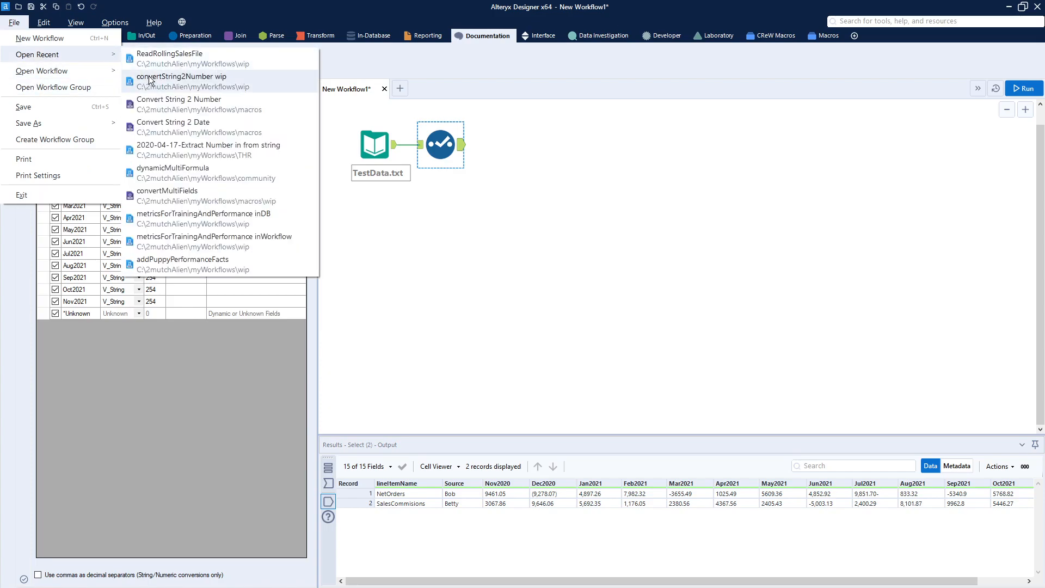
left_click(161, 103)
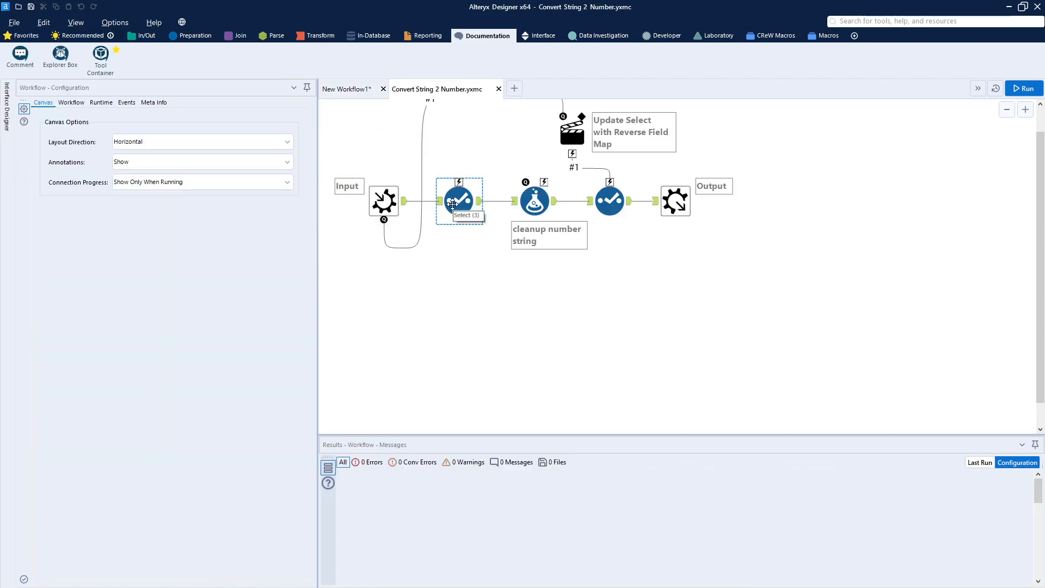
left_click(539, 203)
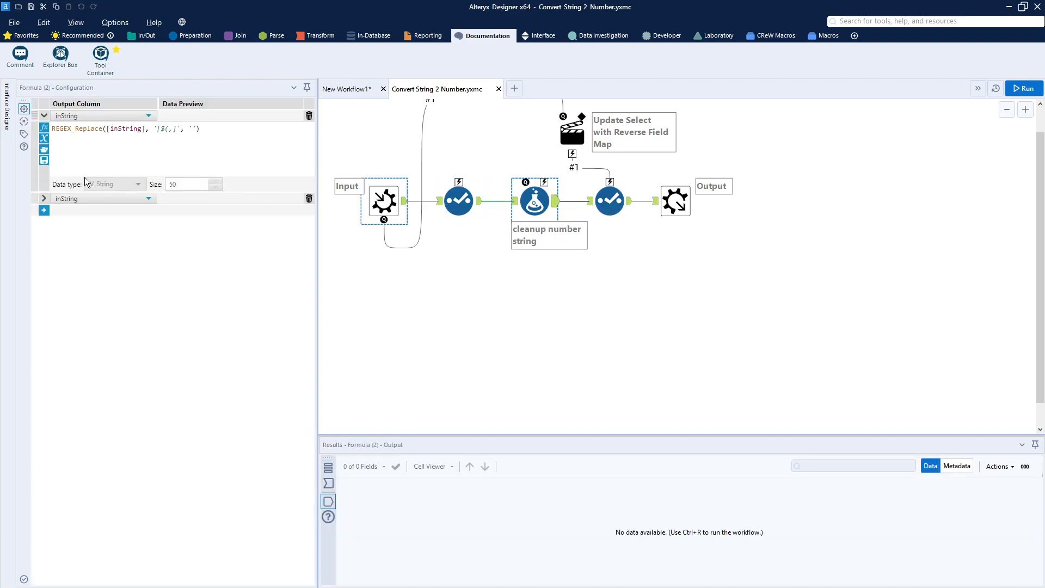
left_click(43, 198)
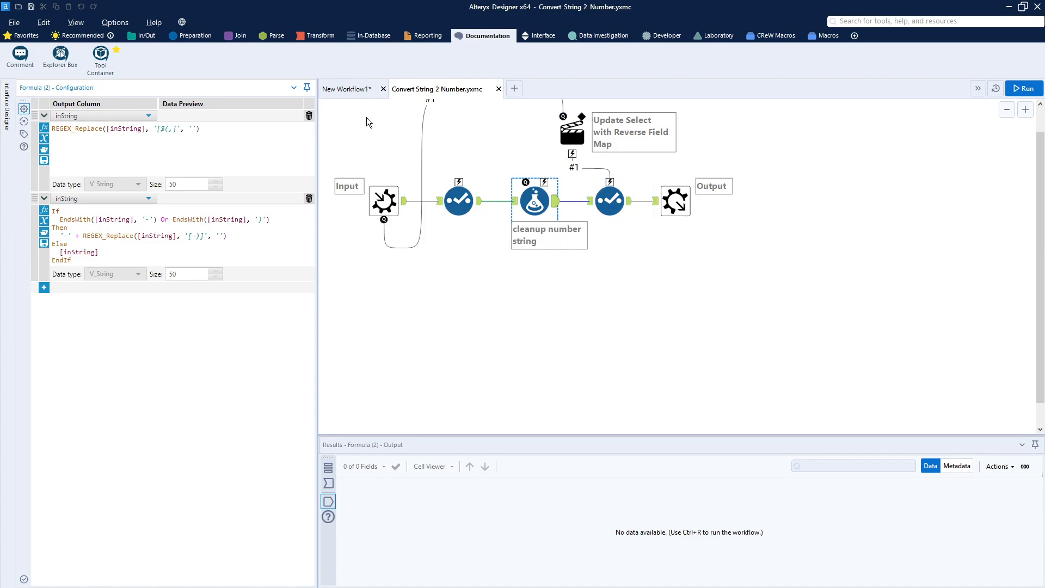
In New Workflow1, insert the Convert String 2 Number macro after the Select tool and map its inString field to Nov2020.
left_click(338, 94)
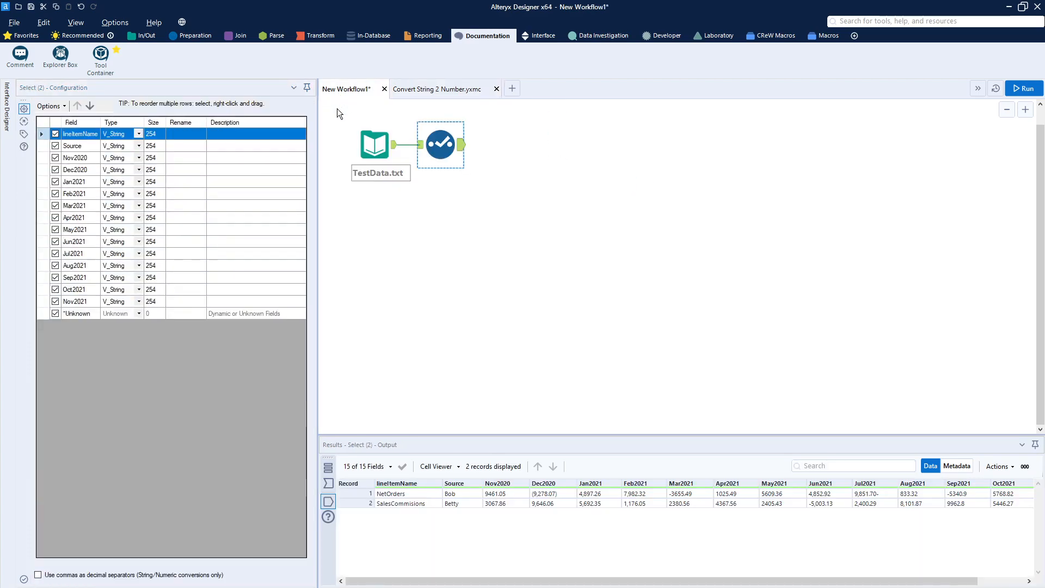
right_click(520, 181)
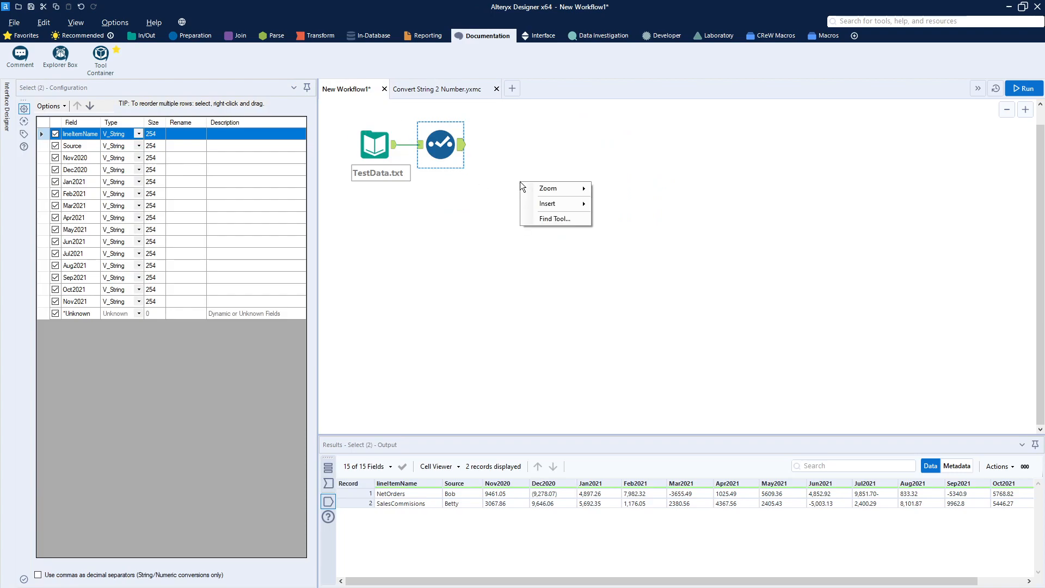
mouse_move(544, 204)
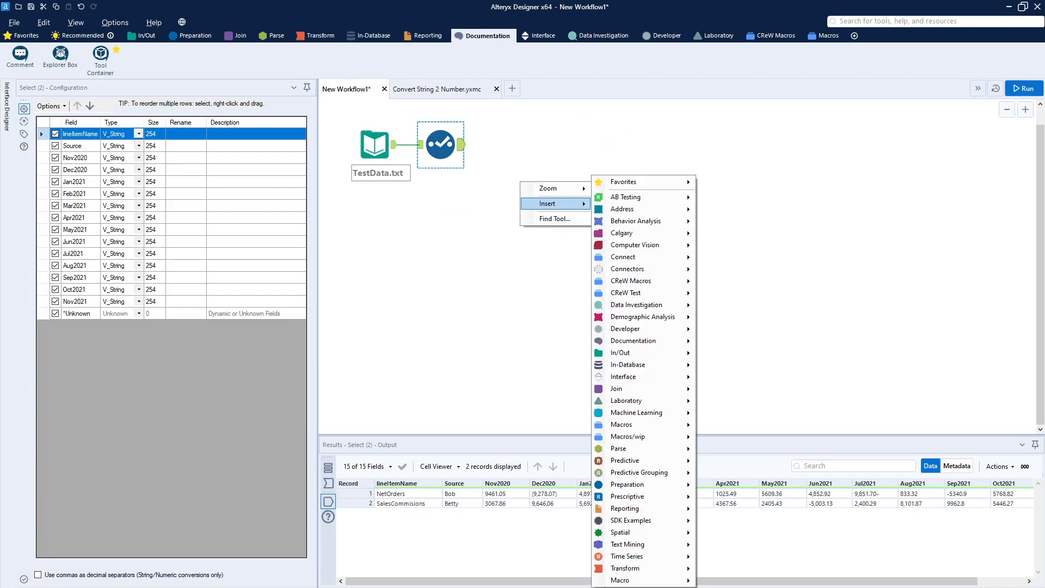
mouse_move(612, 582)
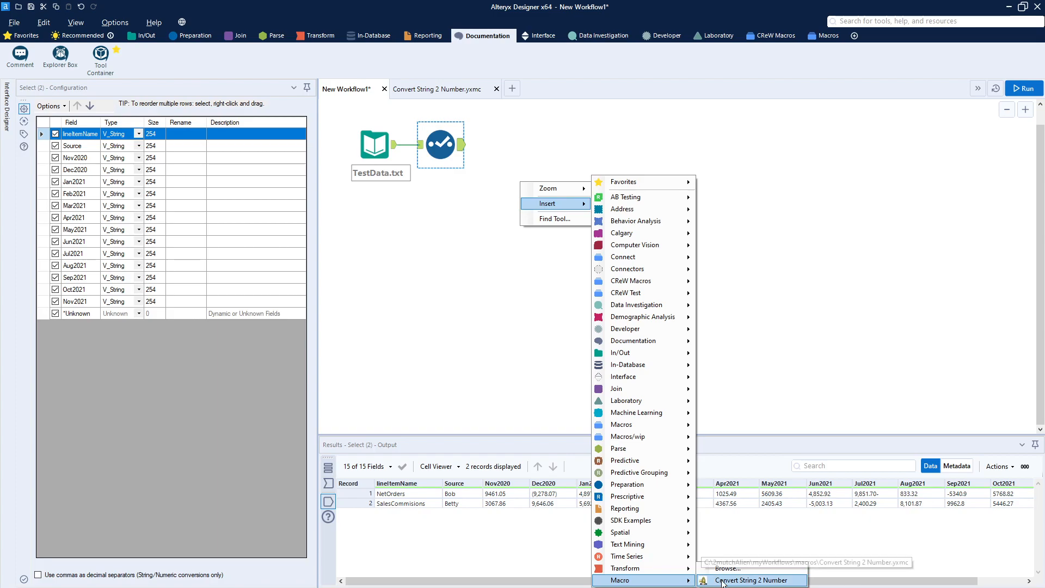
left_click(751, 580)
left_click_drag(541, 204, 503, 148)
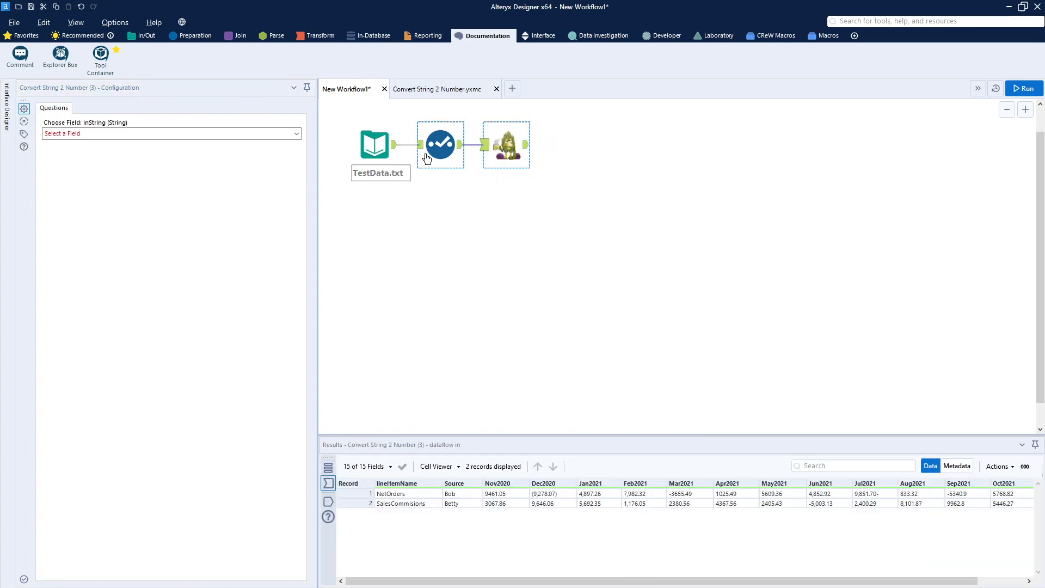
left_click(295, 134)
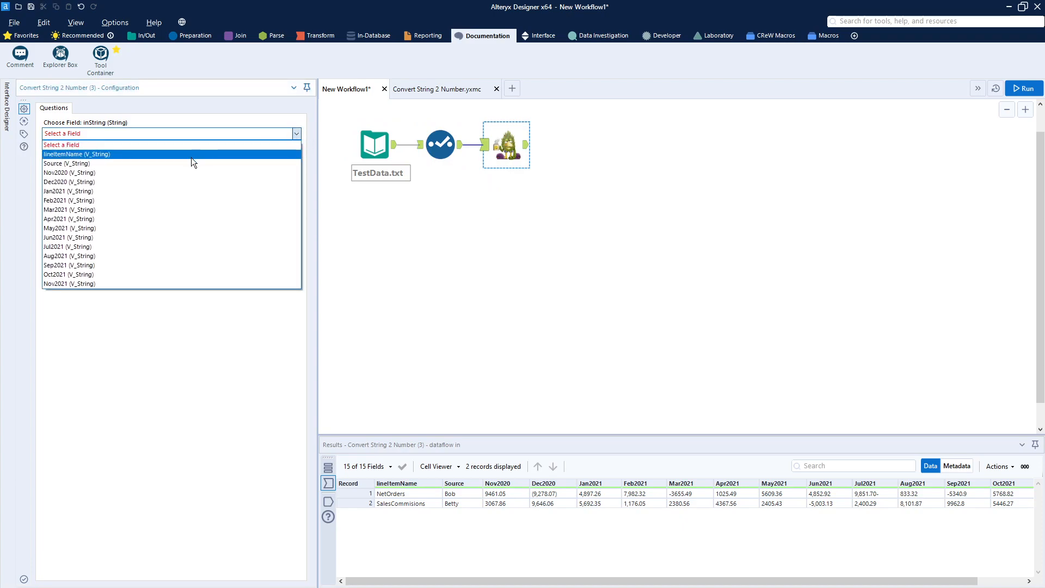
left_click(129, 174)
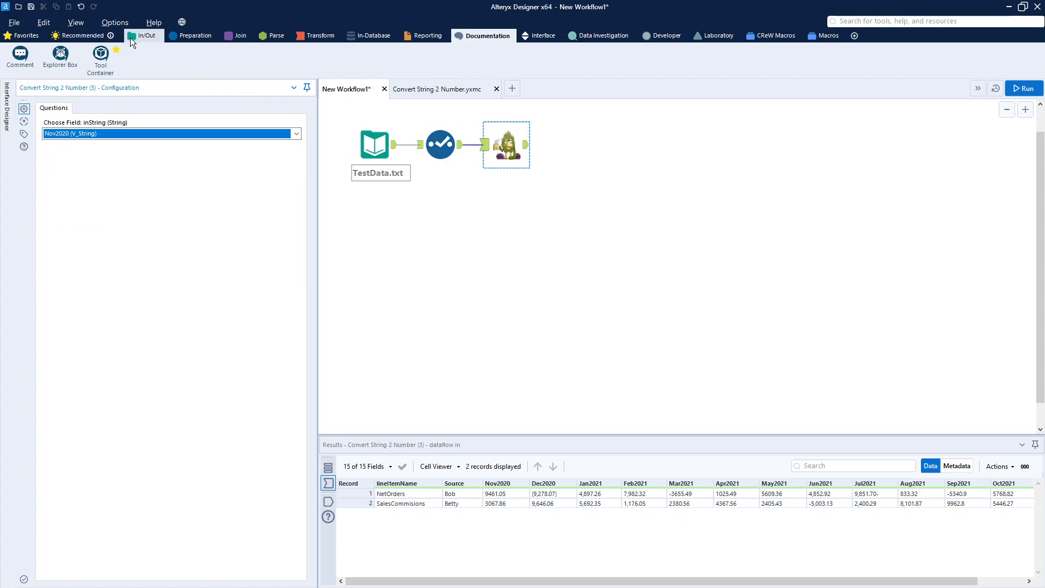
Connect a Browse tool to the macro's output, leaving a gap between them, and run the workflow.
left_click(153, 38)
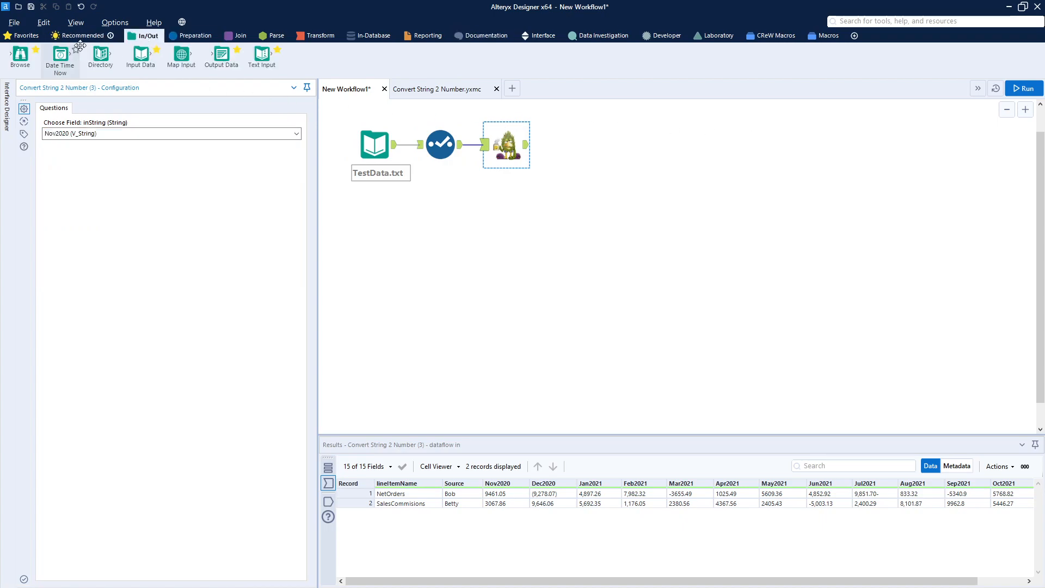
left_click_drag(20, 55, 687, 177)
key("ctrl+r")
left_click(1021, 88)
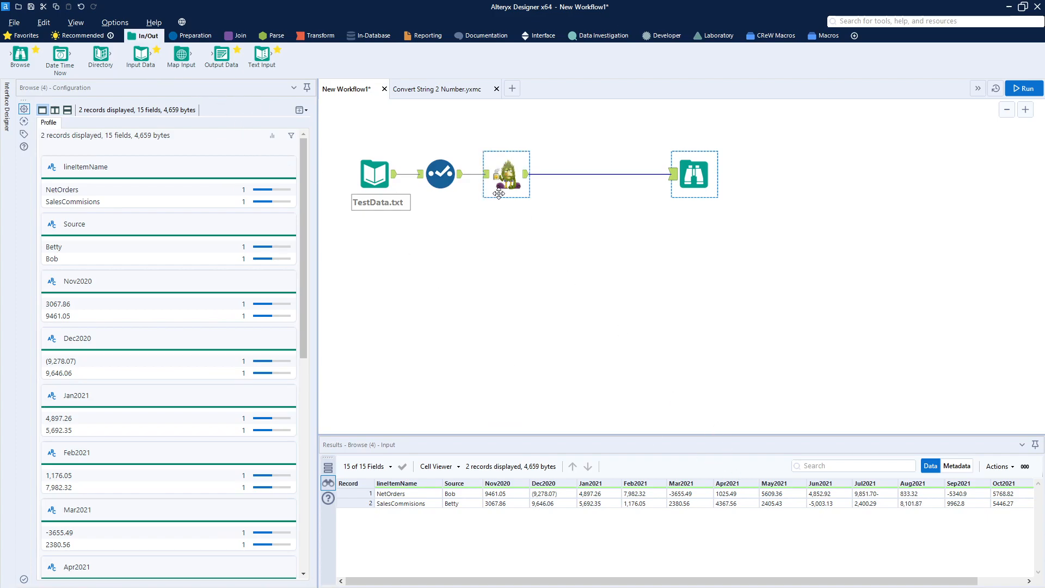
Insert a second Convert String 2 Number macro between the first one and the Browse tool, mapping inString to Dec2020.
right_click(519, 253)
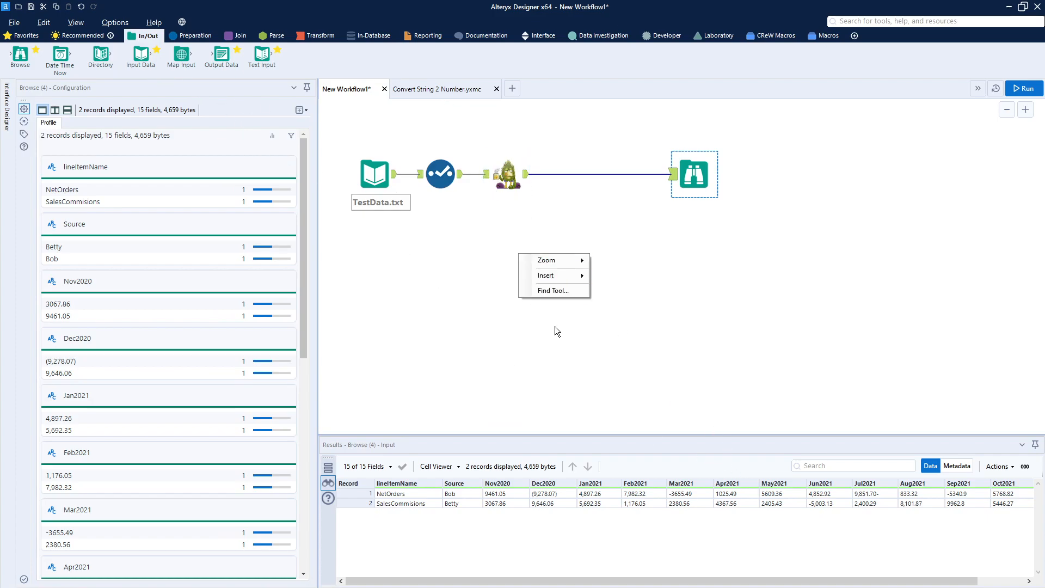
mouse_move(559, 280)
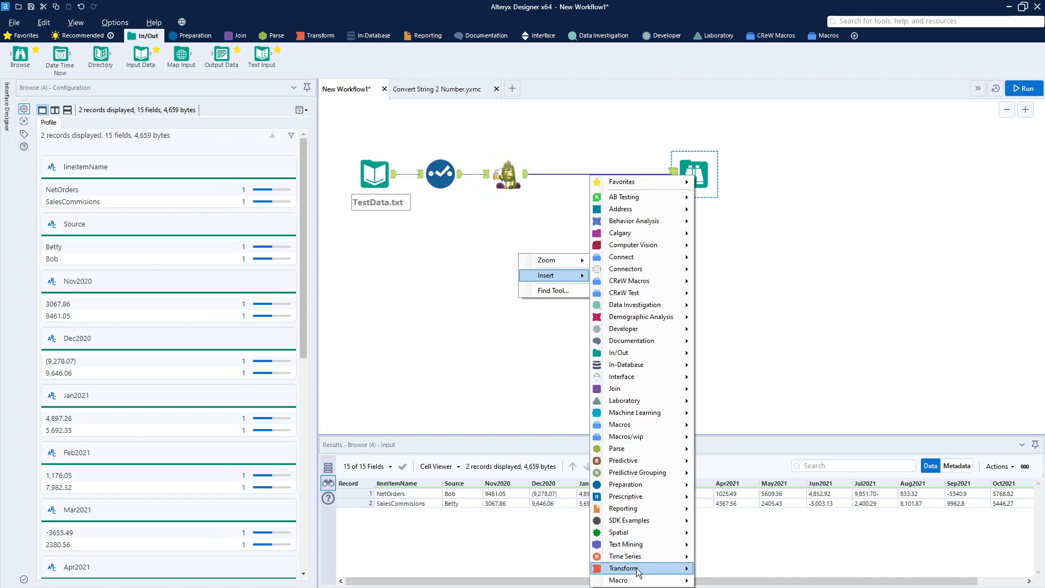
mouse_move(636, 582)
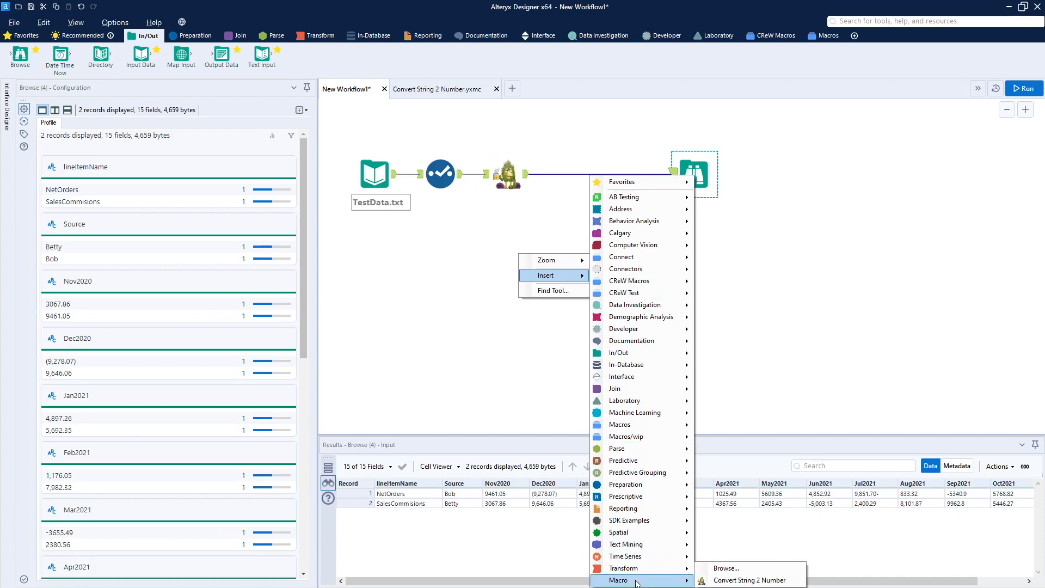
left_click(724, 580)
left_click_drag(543, 279, 556, 171)
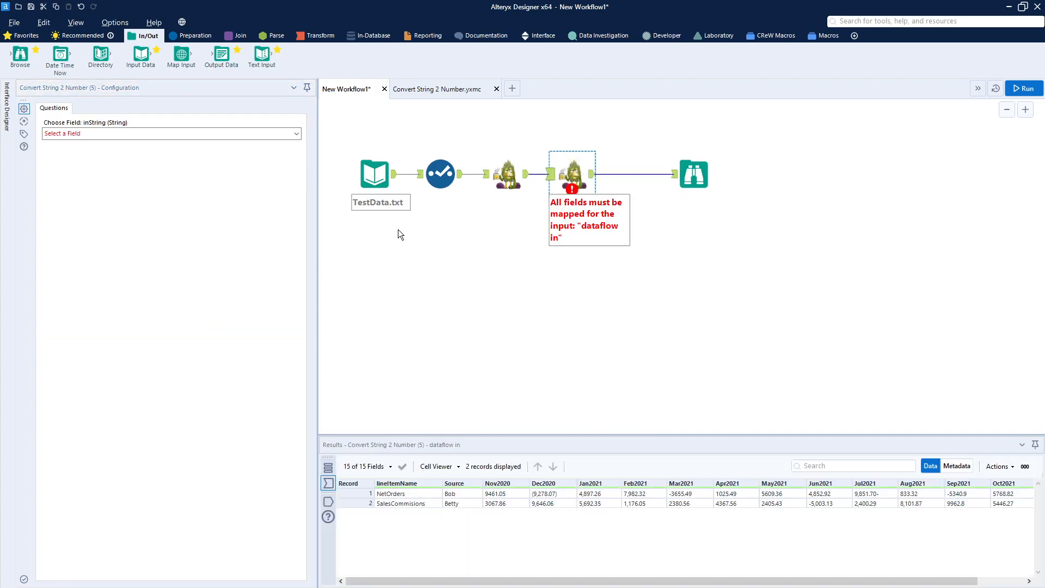
left_click(249, 135)
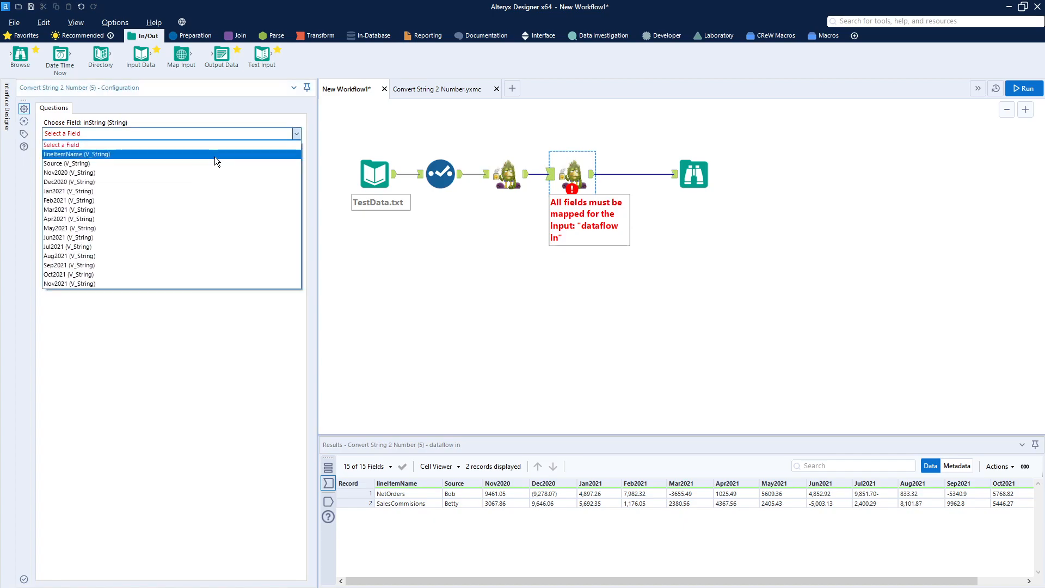
left_click(130, 182)
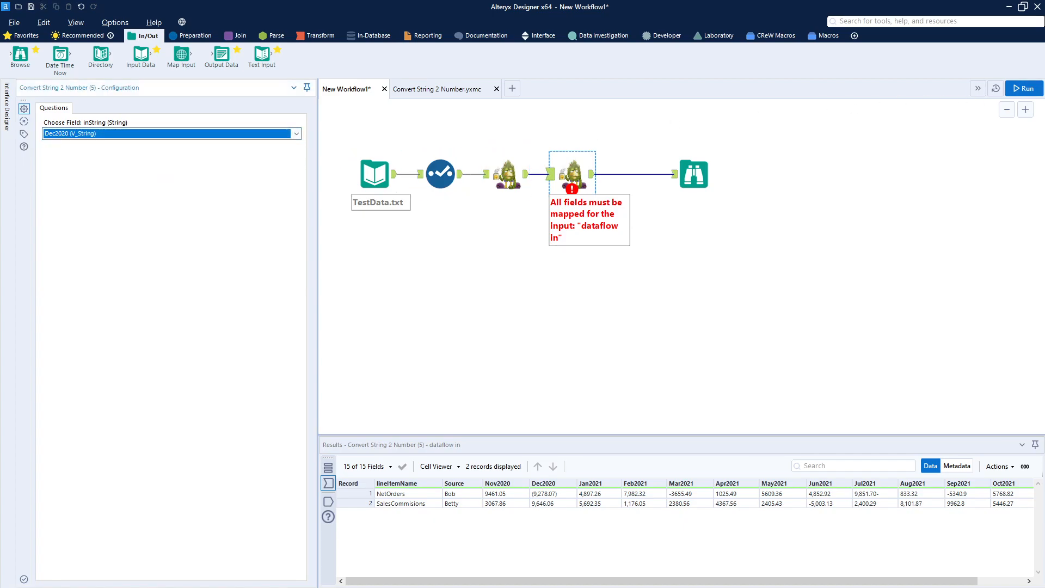
Run the workflow, show the Browse results, and move the Browse tool closer to the second macro.
left_click(1025, 91)
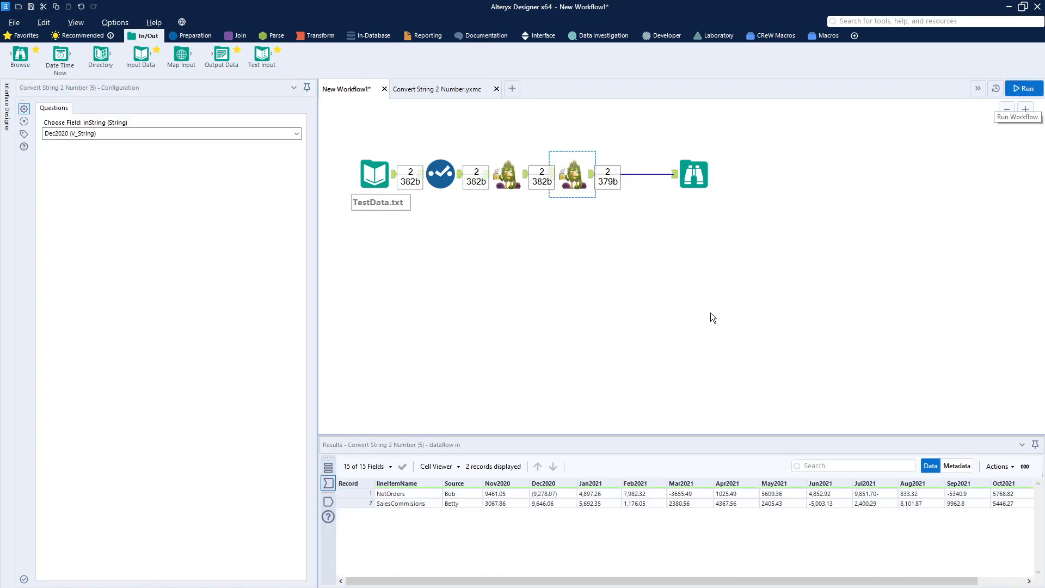
left_click(694, 174)
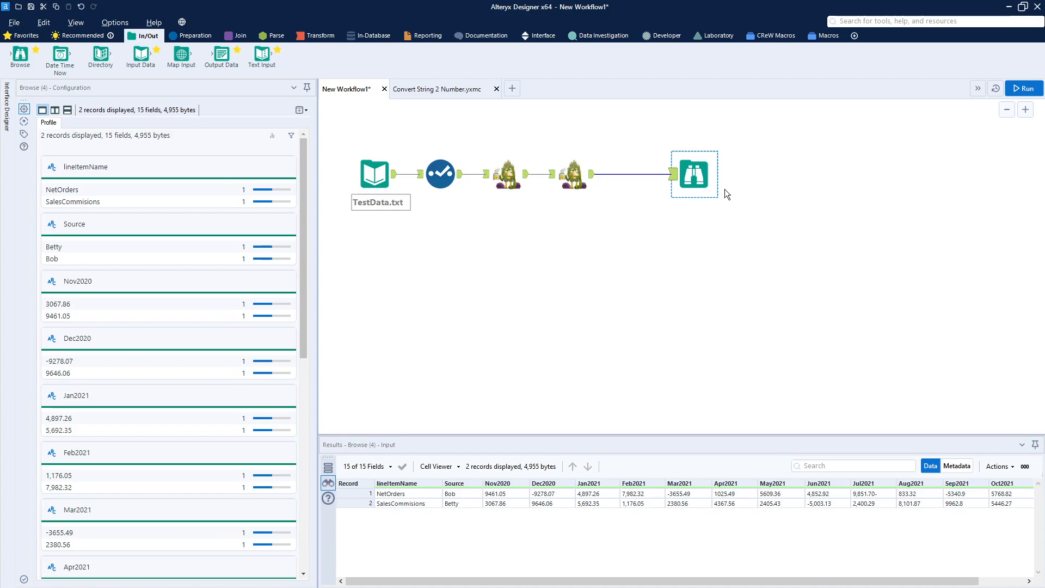
left_click_drag(696, 173, 659, 174)
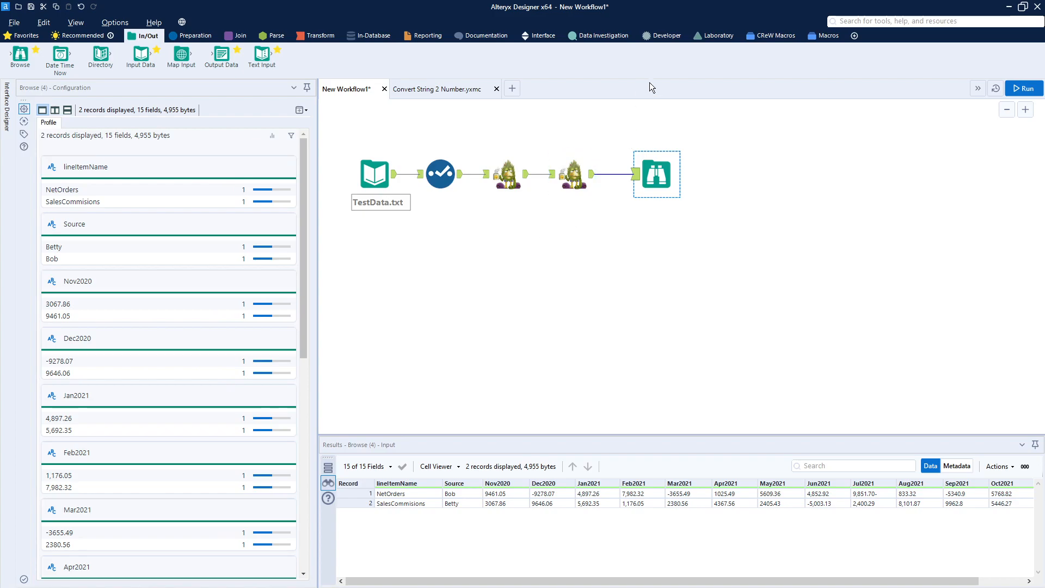
Add a Record ID tool on a second branch from the Select tool's output, below the first macro.
left_click(195, 36)
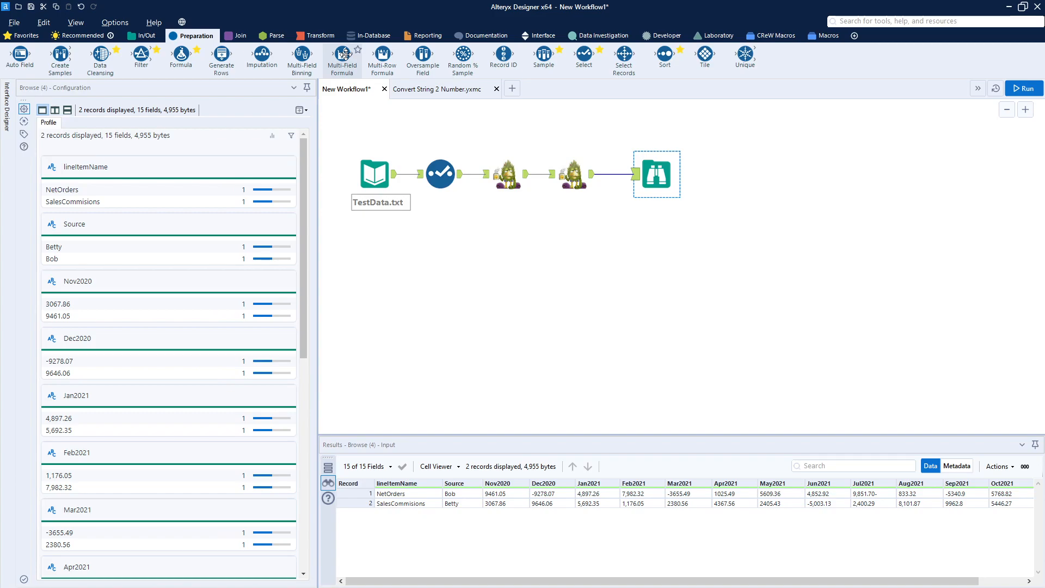
mouse_move(344, 55)
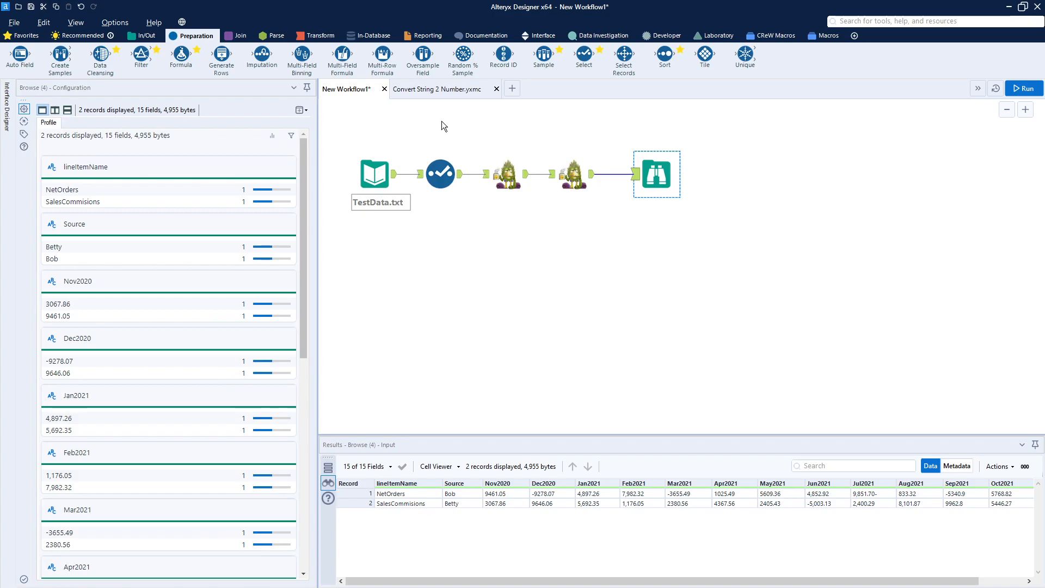
left_click(321, 39)
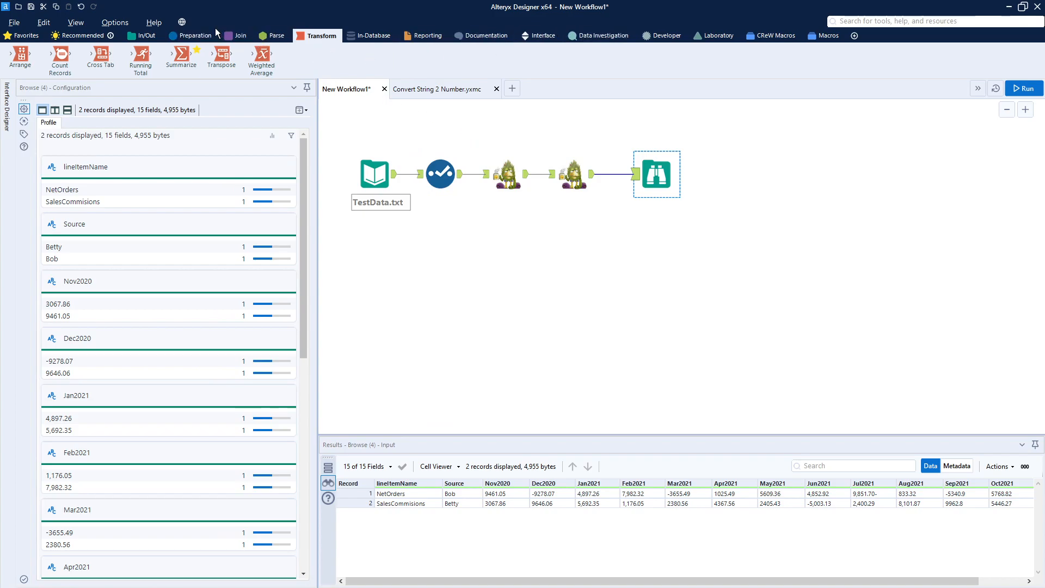
left_click(203, 35)
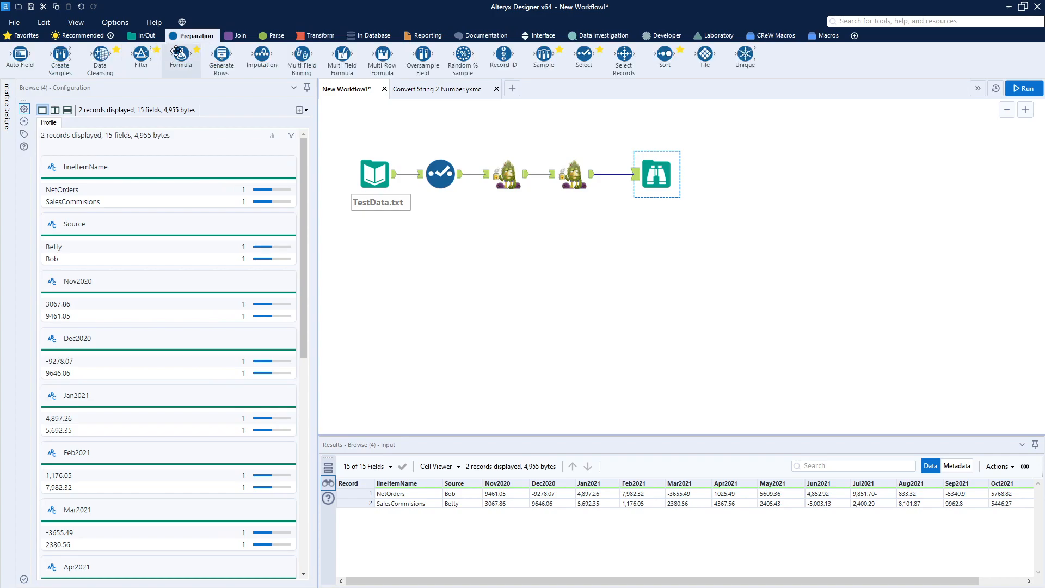
left_click_drag(502, 56, 507, 229)
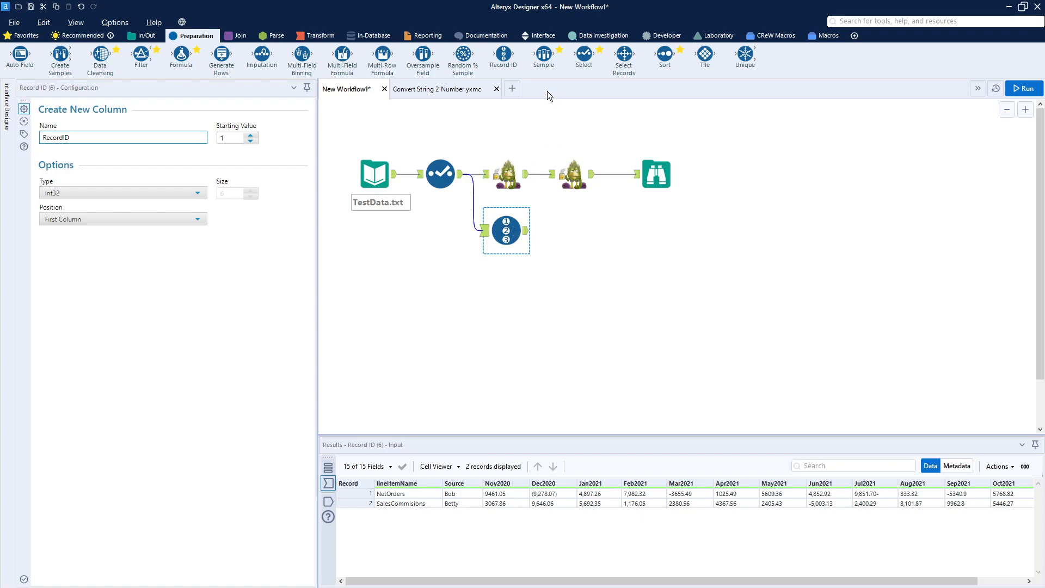
Connect a Transpose tool after the Record ID tool, with RecordID as key column and all other columns as data.
left_click(313, 37)
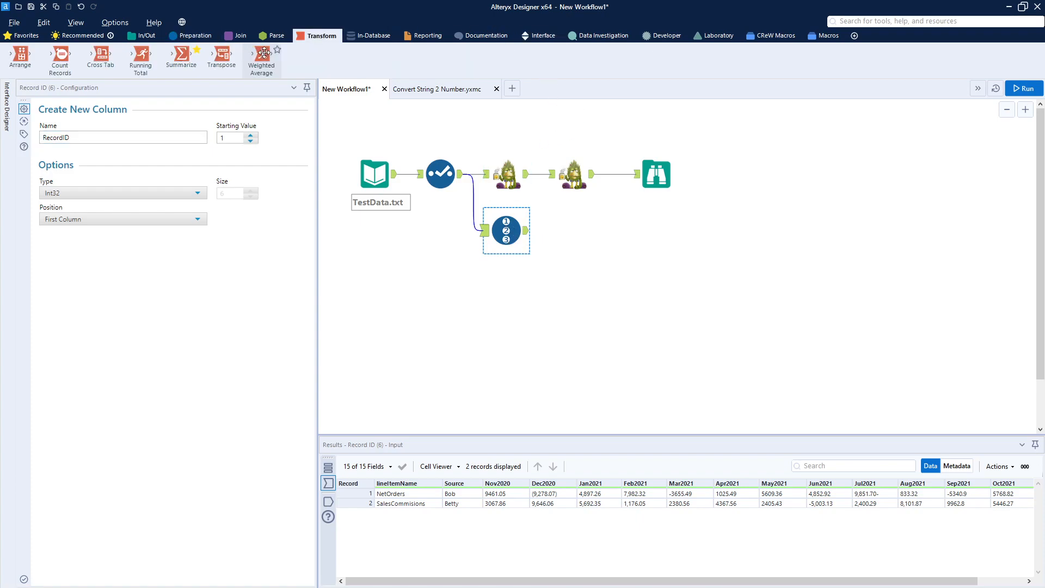
left_click_drag(226, 55, 578, 233)
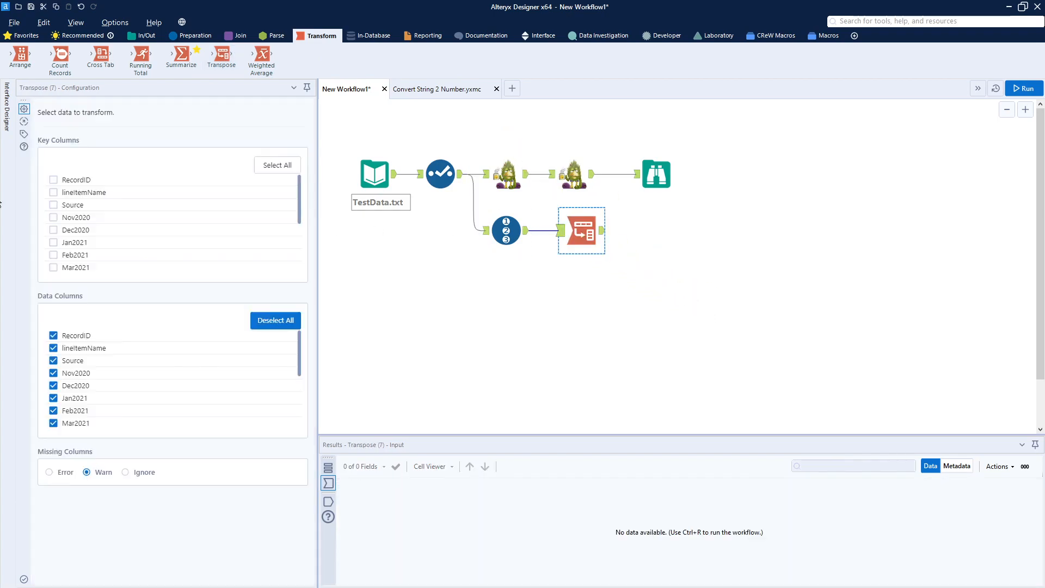
left_click(54, 180)
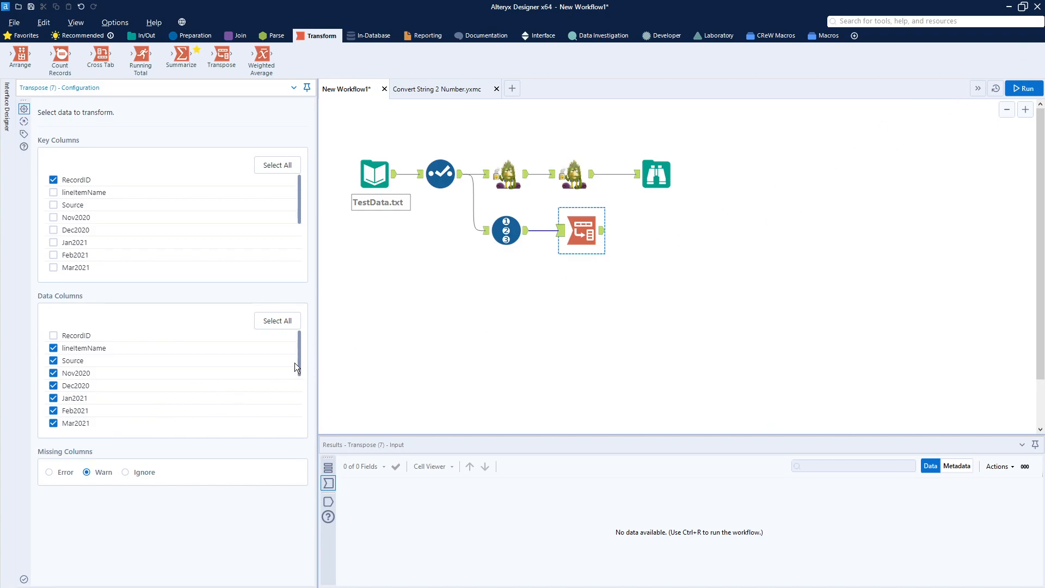
left_click_drag(300, 364, 296, 427)
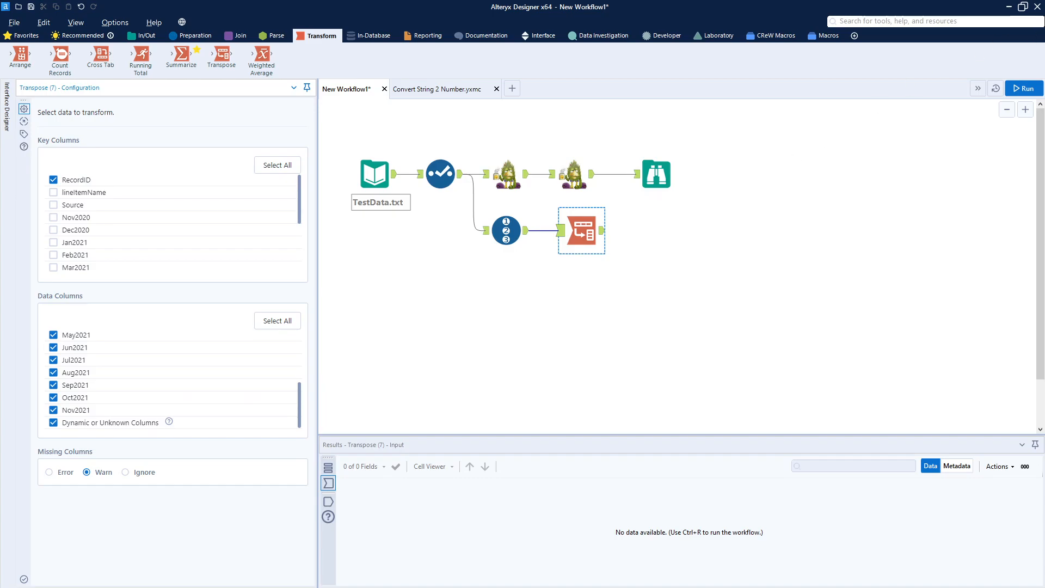
Run the workflow and display the Transpose tool's output records.
left_click(1017, 94)
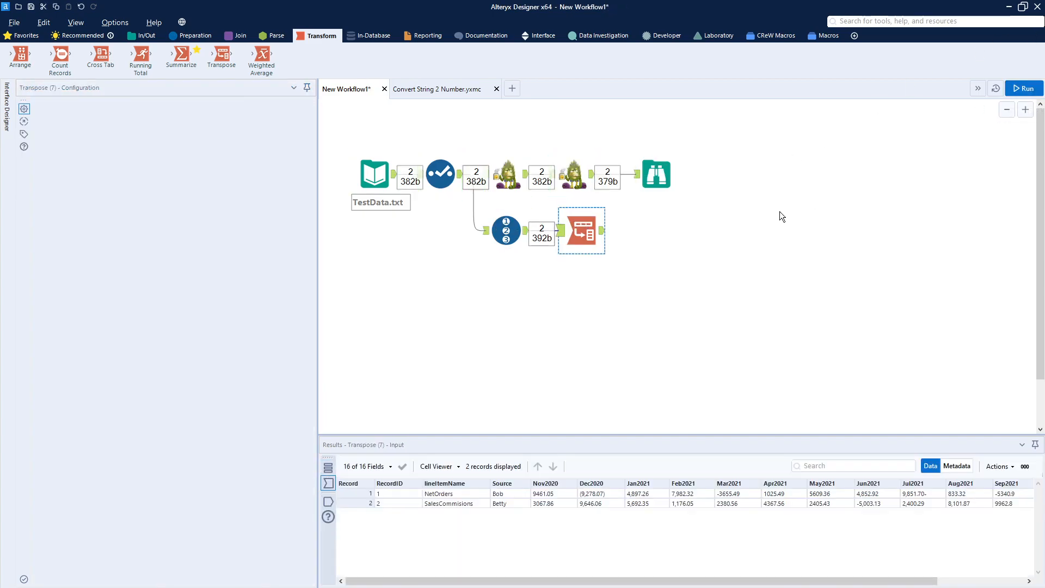
left_click(602, 233)
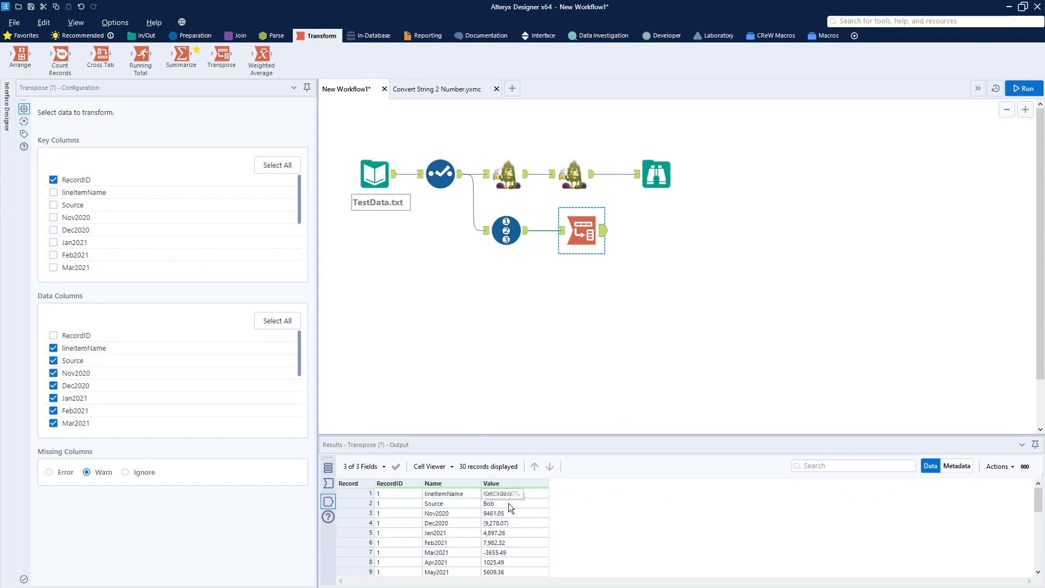
Look through the transposed records and move the Transpose tool slightly closer to the Record ID tool.
scroll(517, 518, "down", 5)
scroll(517, 518, "up", 5)
left_click_drag(584, 236, 574, 236)
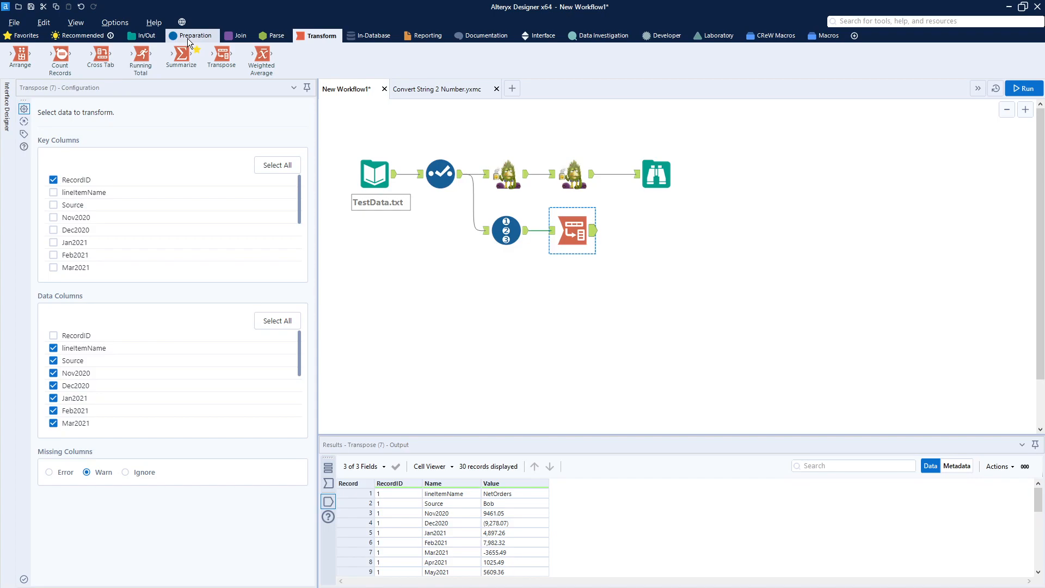
Add a Formula tool connected to the Transpose tool's output.
left_click(235, 35)
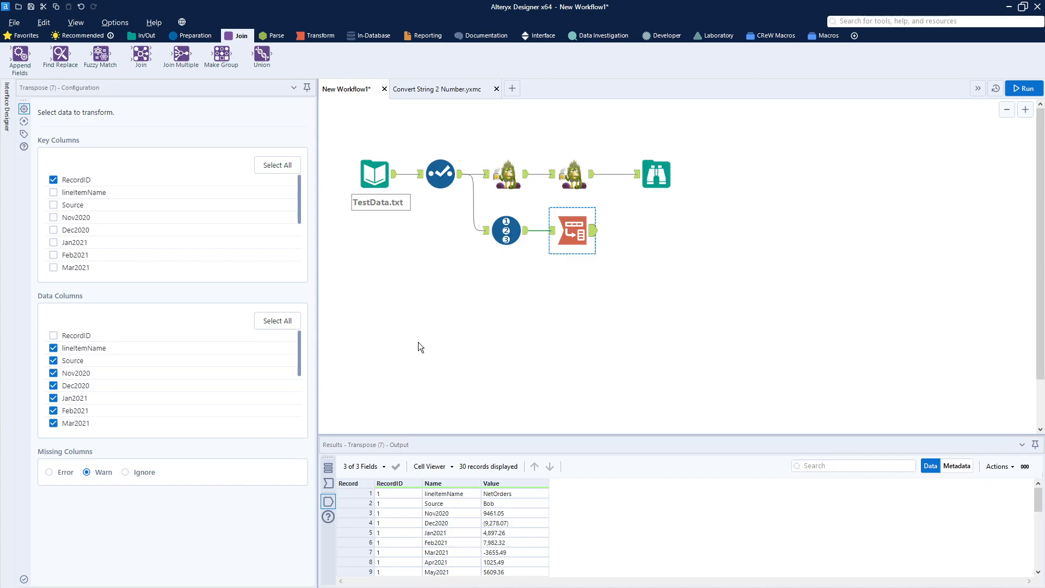
left_click(272, 37)
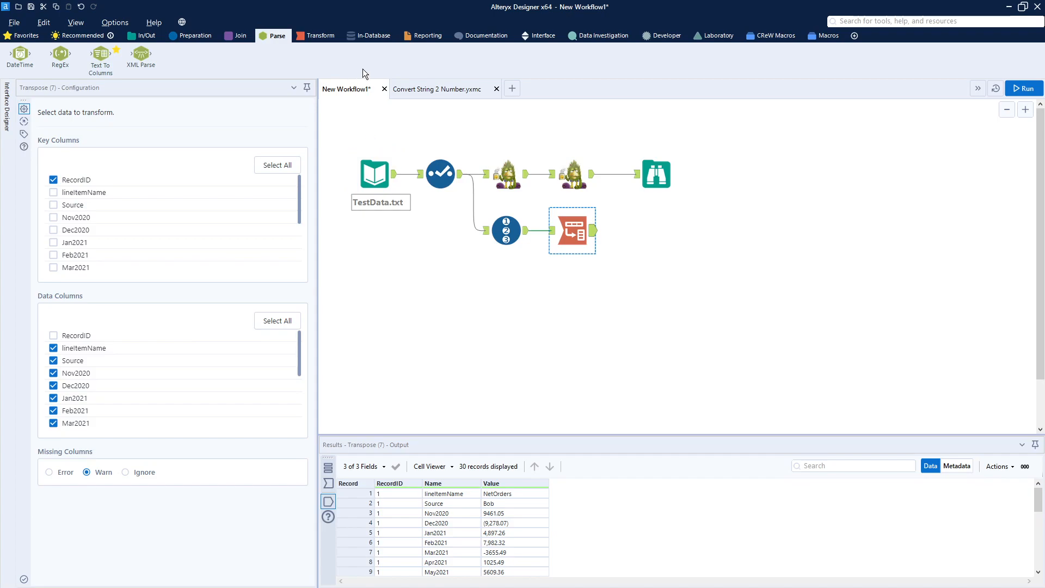
left_click(193, 36)
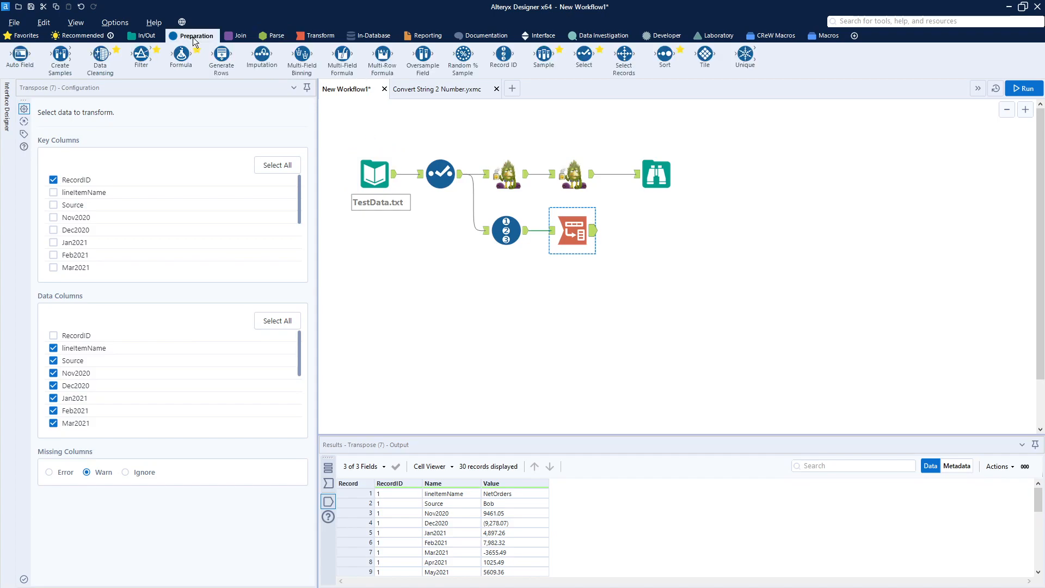
left_click_drag(196, 72, 640, 230)
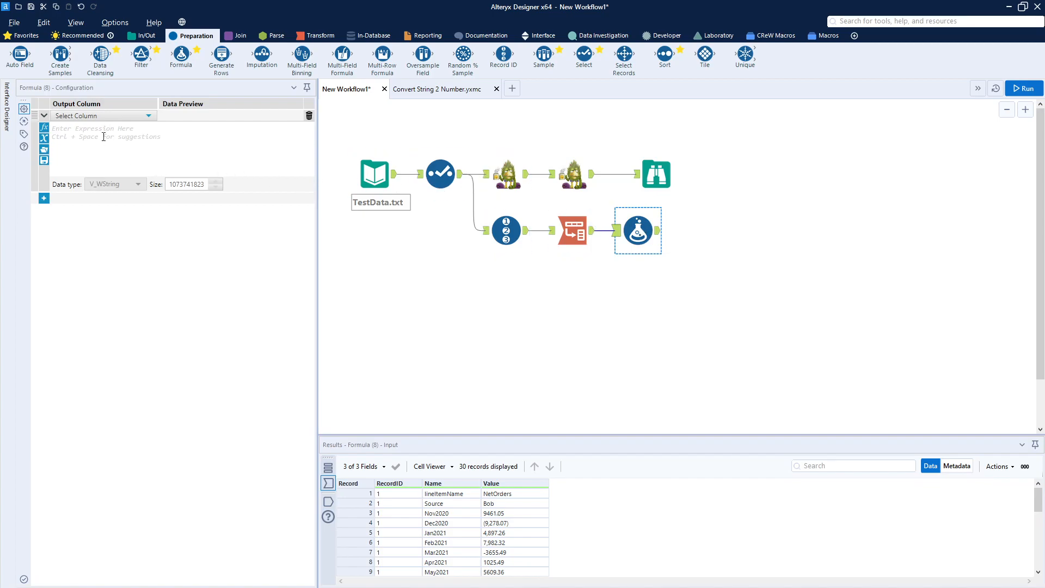
Add a new output column named test in the Formula tool with the Bool data type.
left_click(148, 117)
left_click(132, 130)
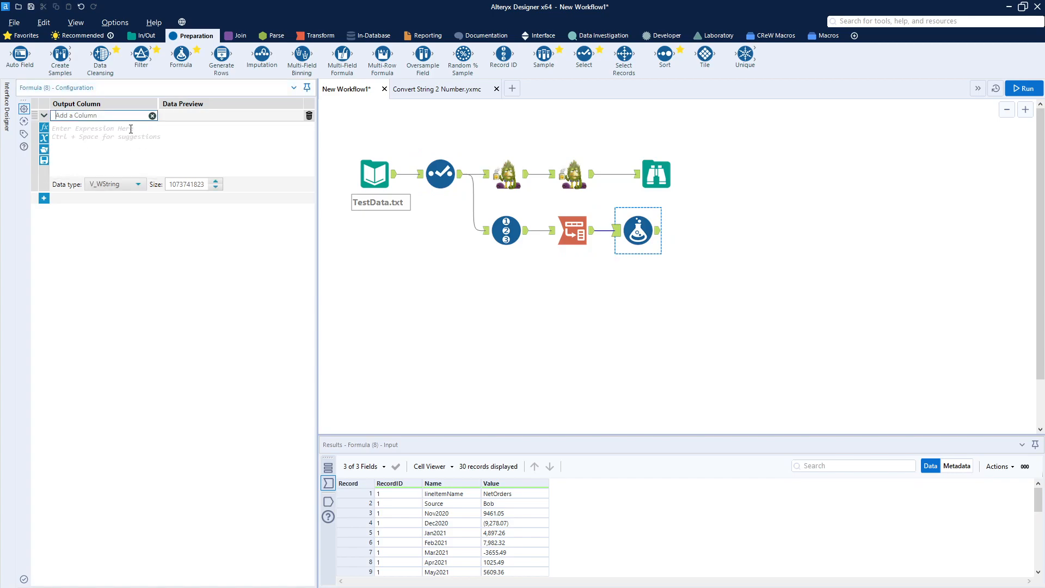
left_click(118, 189)
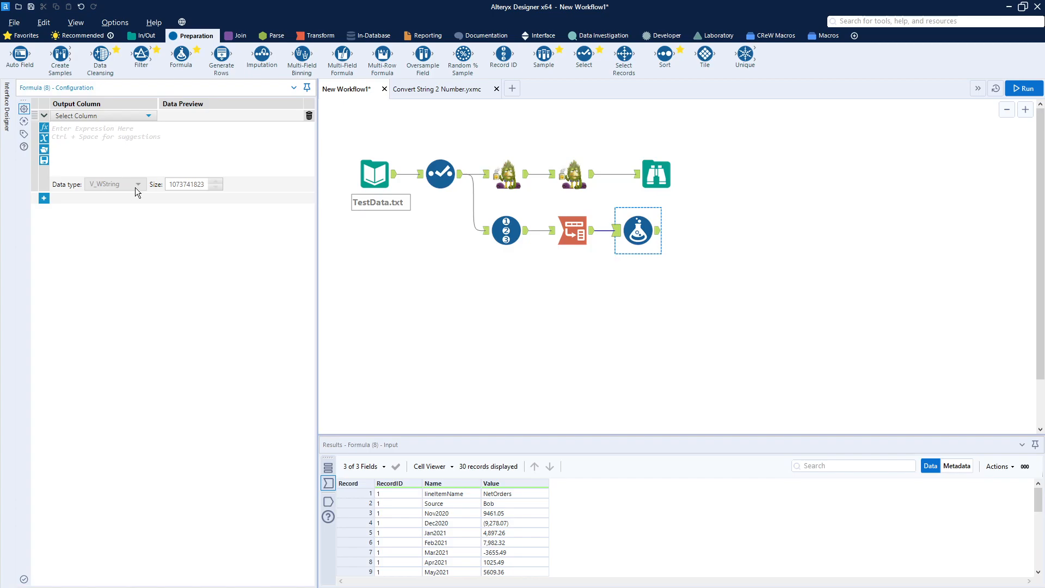
left_click(117, 116)
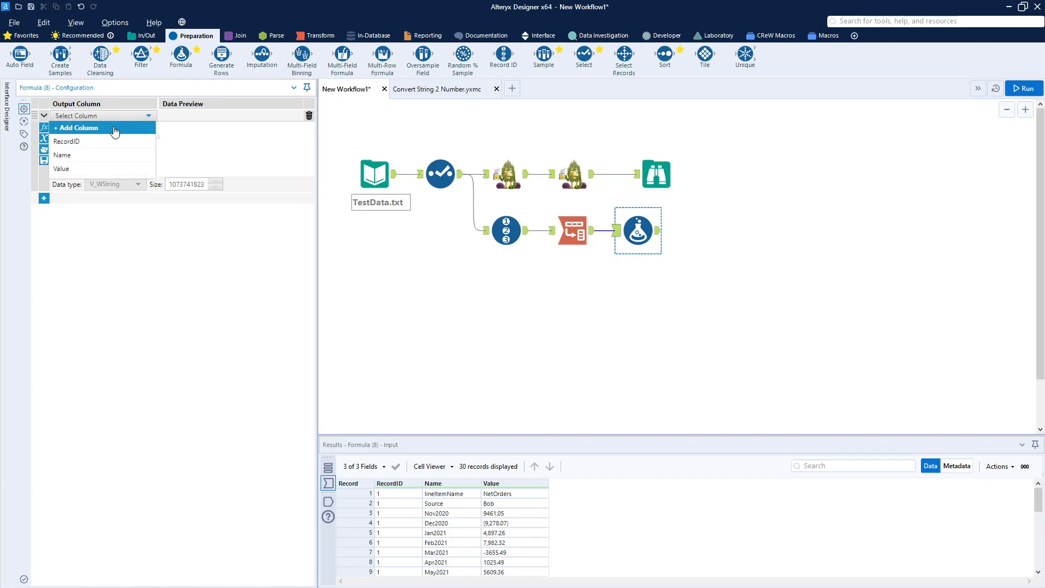
left_click(115, 129)
type("test")
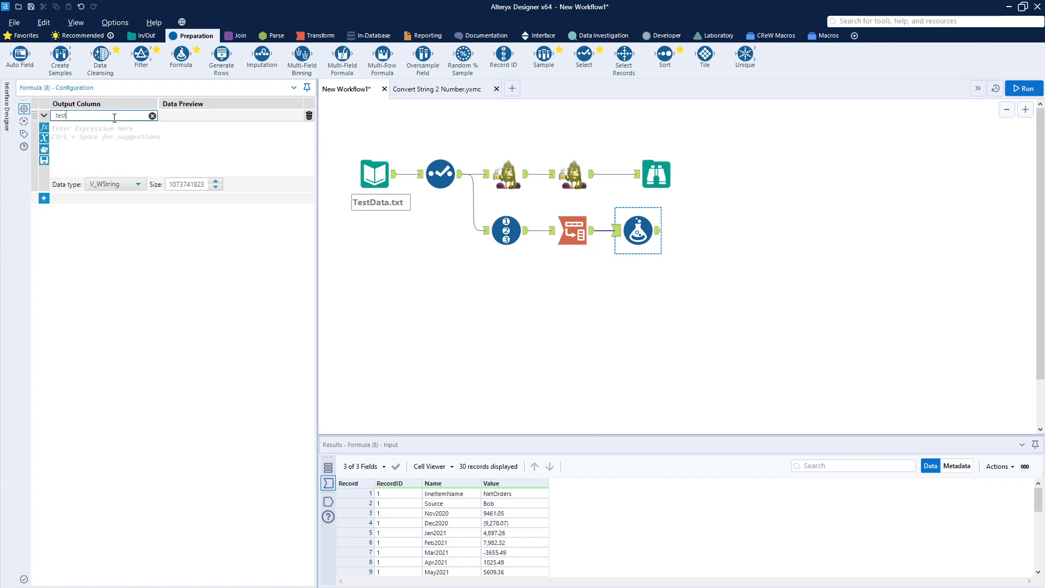
left_click(115, 184)
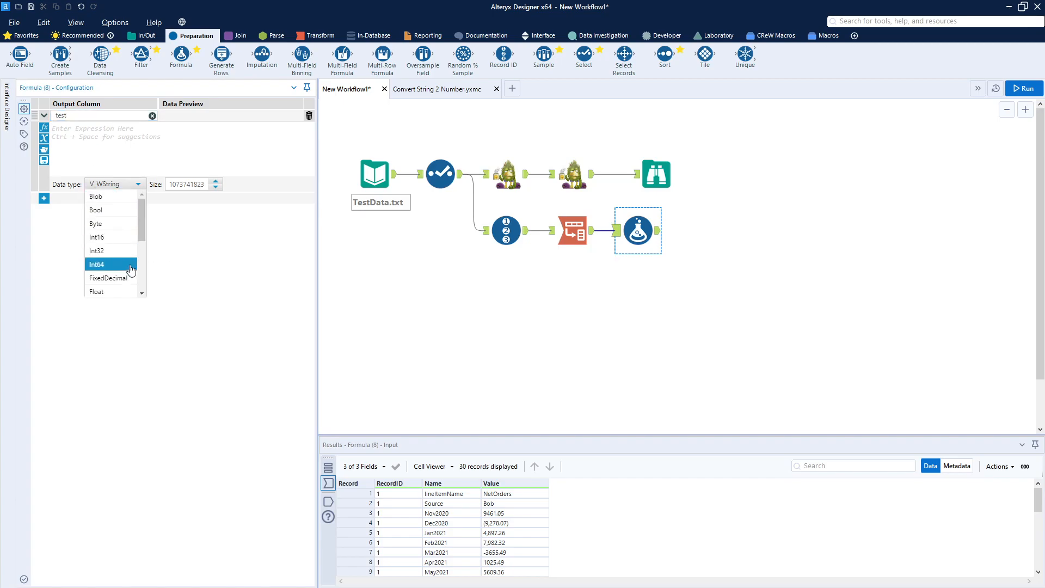
left_click(129, 209)
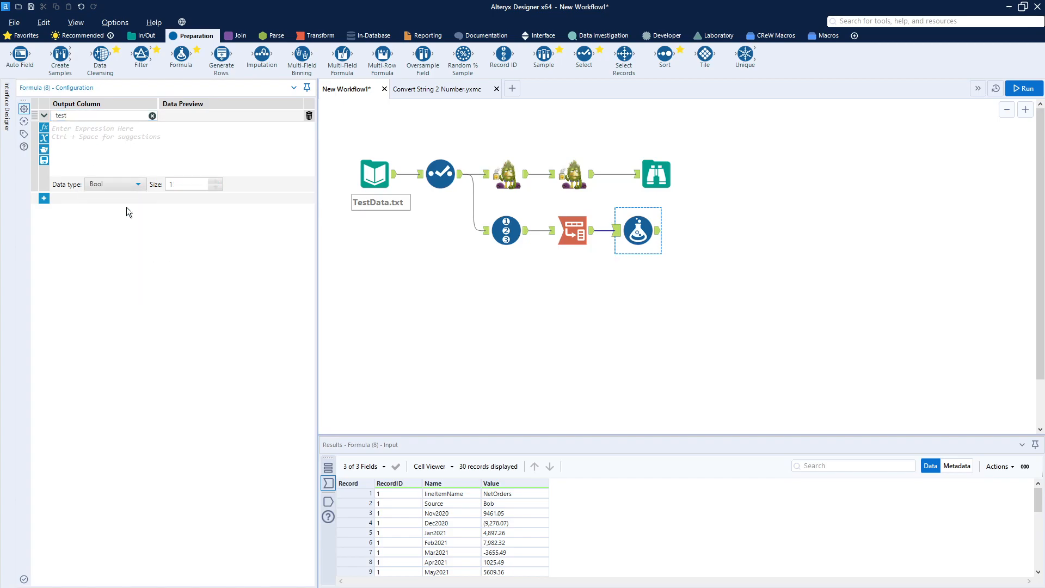
Start the test column's expression with the REGEX_Match function, using [Value] as its string argument.
left_click(89, 137)
type("REG")
double_click(87, 145)
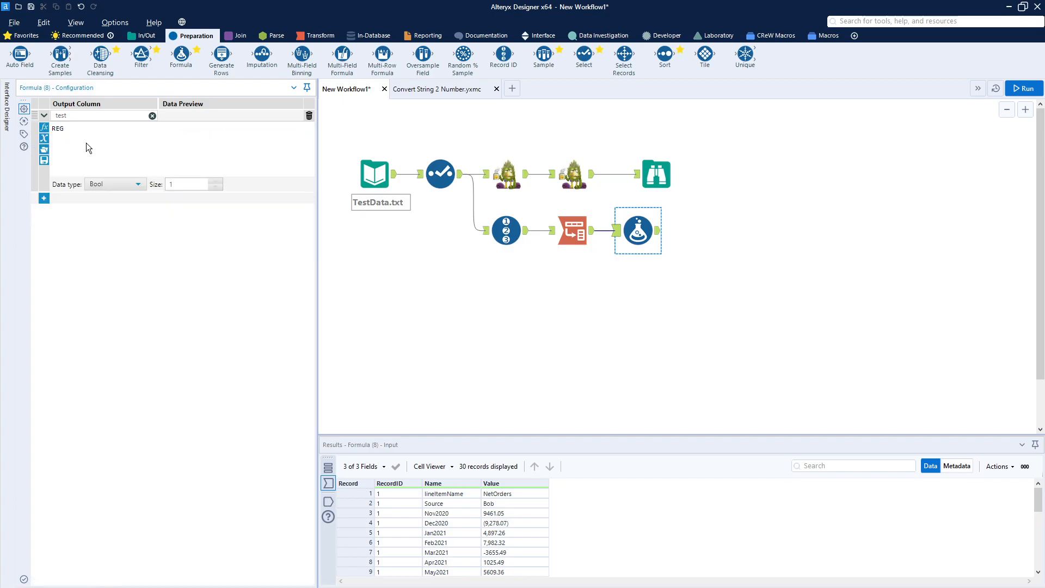
double_click(106, 128)
type("[, pattern)")
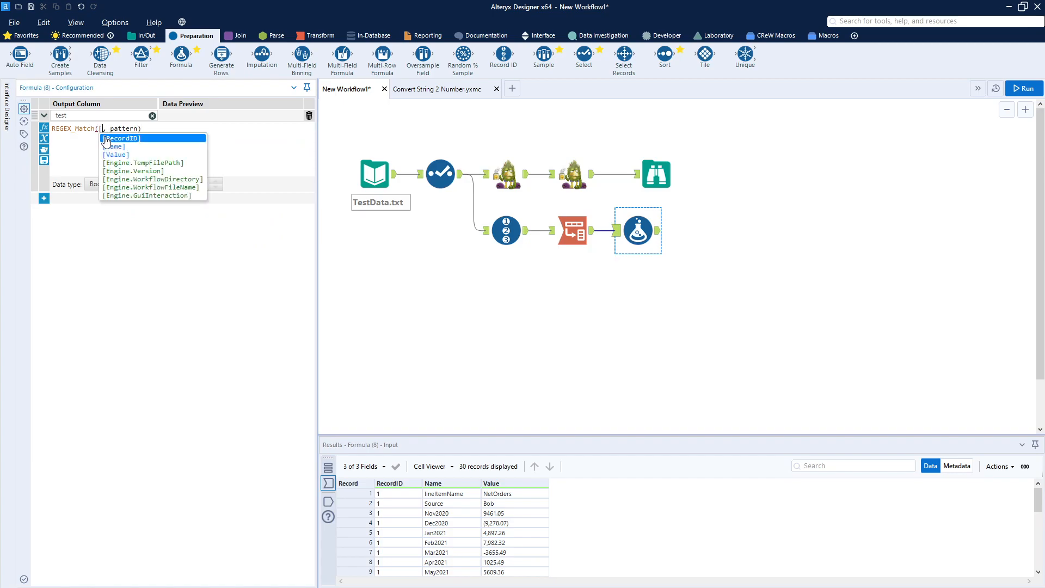
left_click(122, 156)
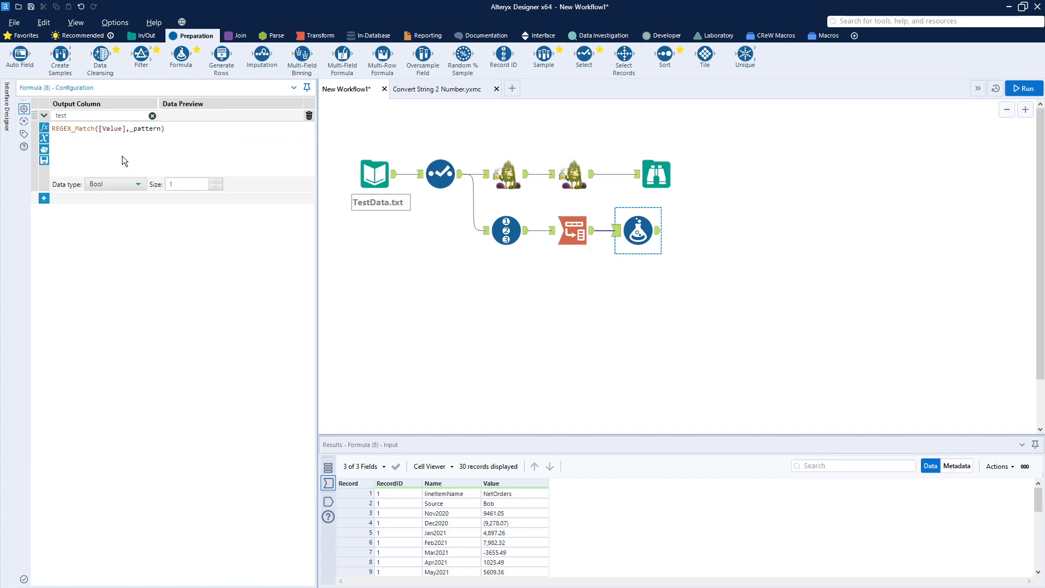
Replace the REGEX_Match pattern placeholder with '^(Jan|Feb)' to match text starting with either month.
double_click(145, 129)
key("BackSpace")
scroll(179, 148, "up", 4)
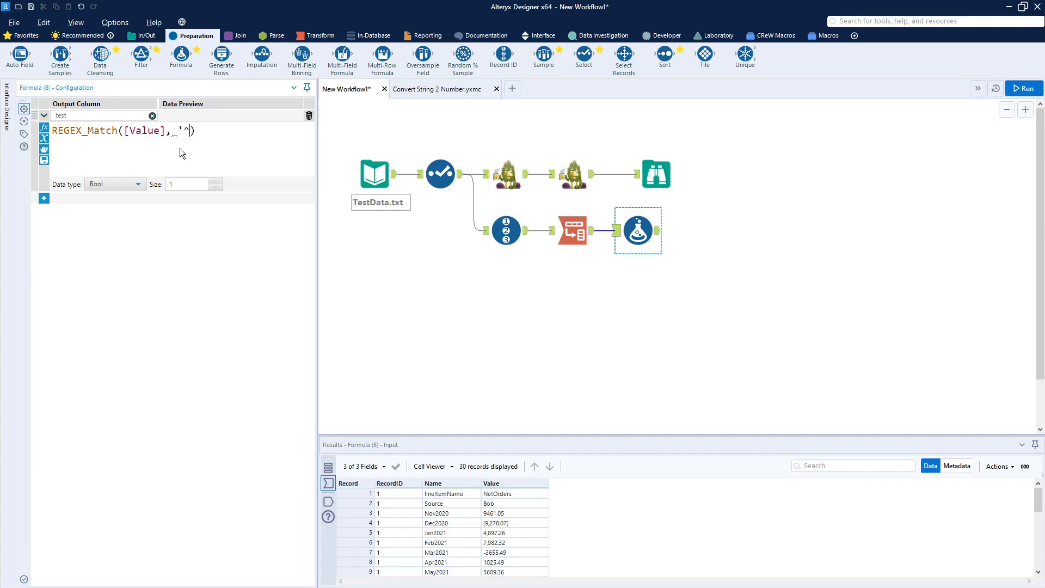
type("(")
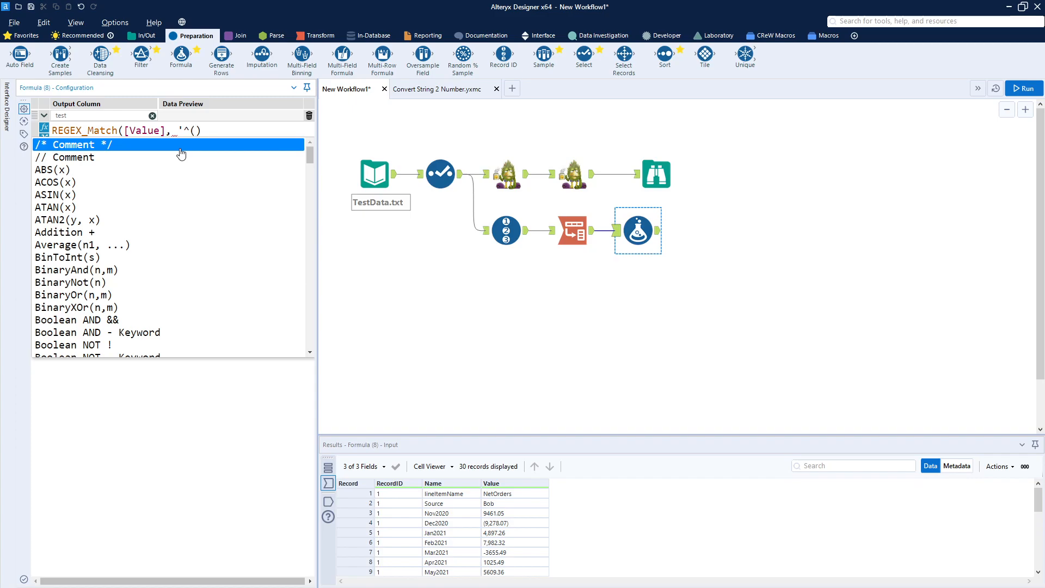
type(")")
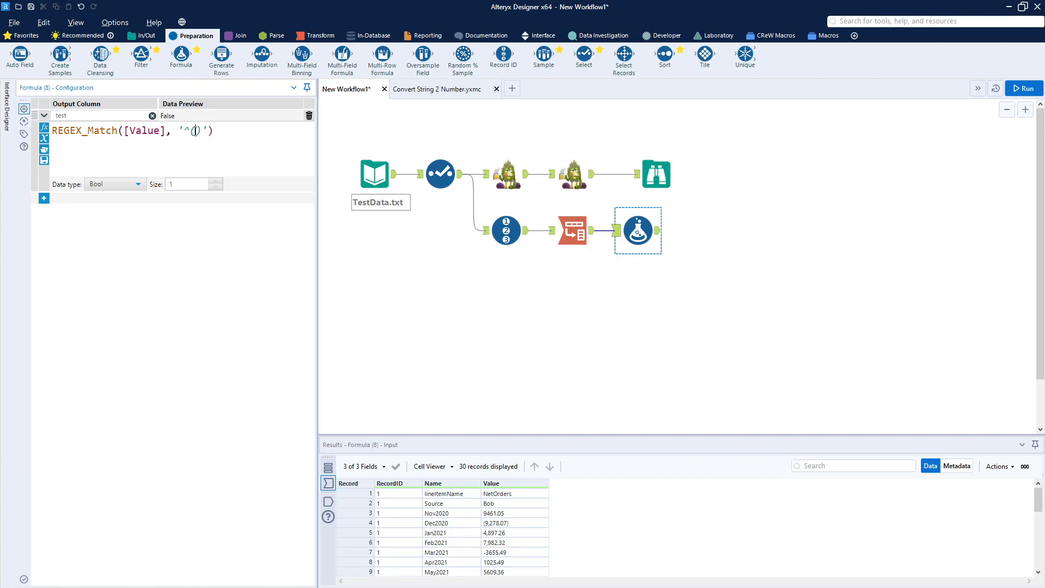
type("Jan|")
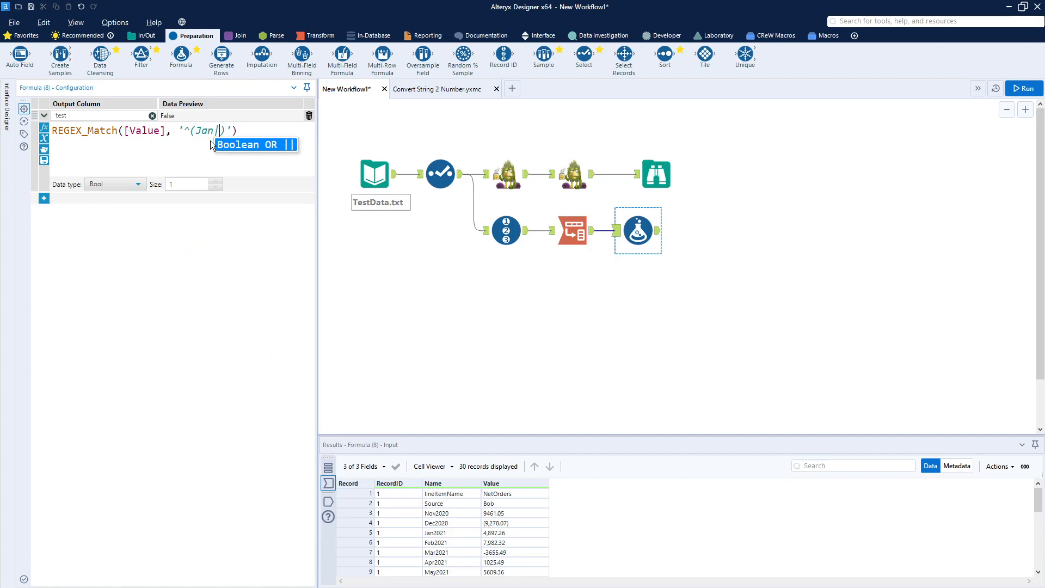
type("Feb")
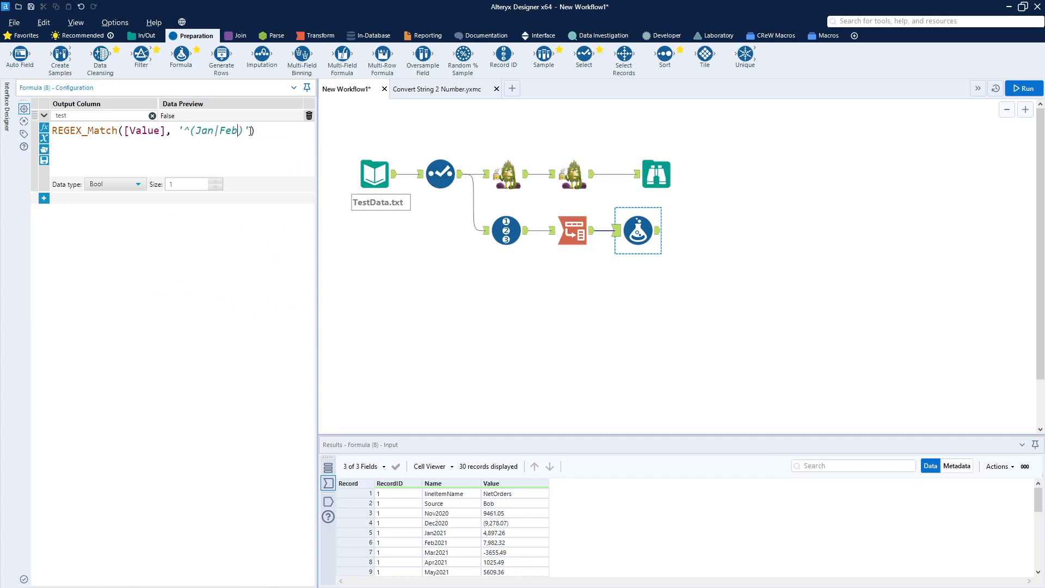
Append .* after the month group so the pattern reads '^(Jan|Feb).*'.
left_click(246, 132)
type(".*")
double_click(189, 131)
left_click(190, 135)
left_click_drag(245, 130, 255, 132)
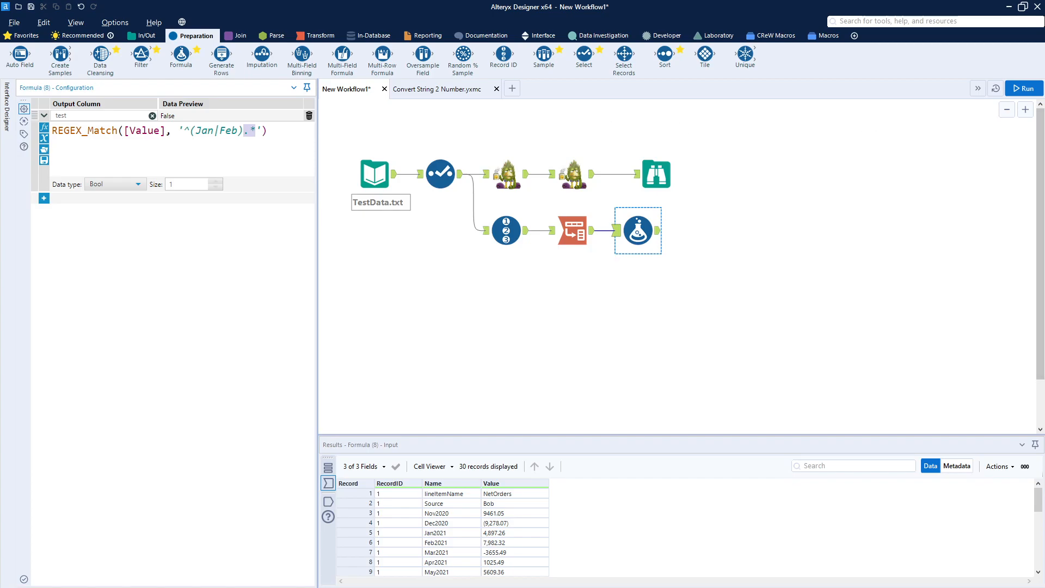
Run the workflow and compare the test column in the Formula output with the Transpose tool's records.
left_click(1020, 90)
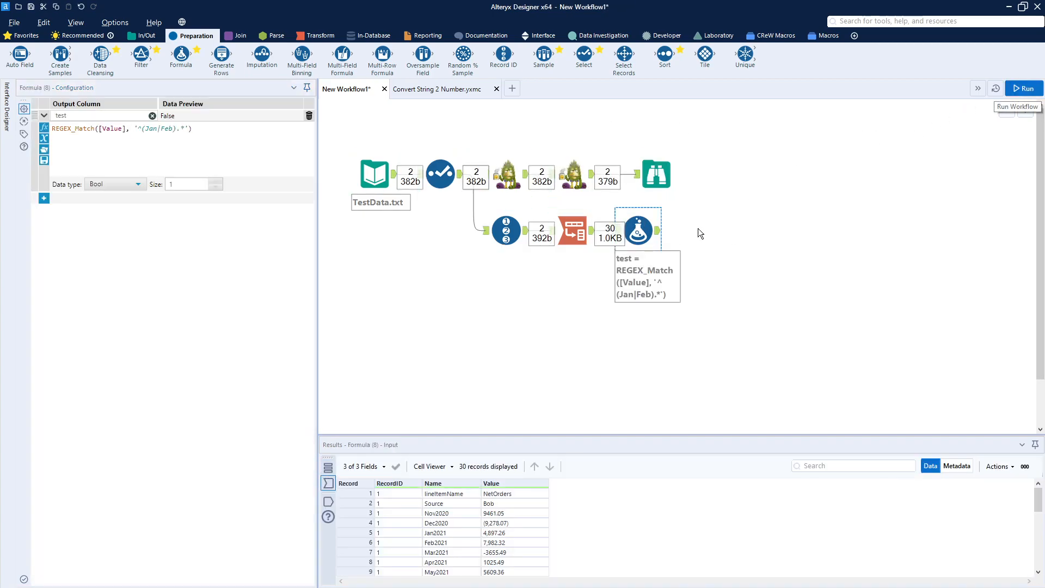
left_click(657, 235)
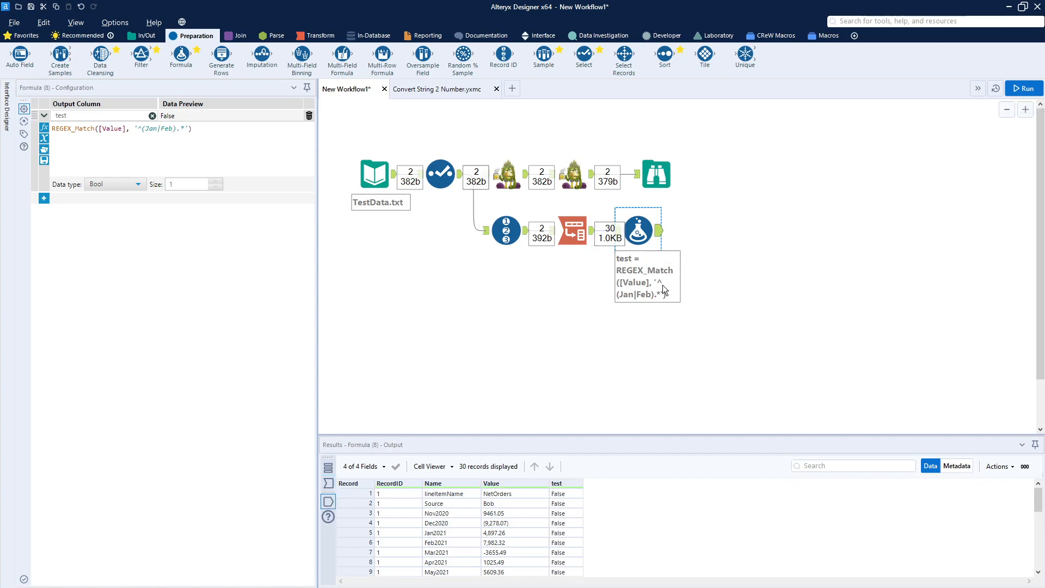
scroll(623, 515, "down", 6)
scroll(622, 514, "down", 1)
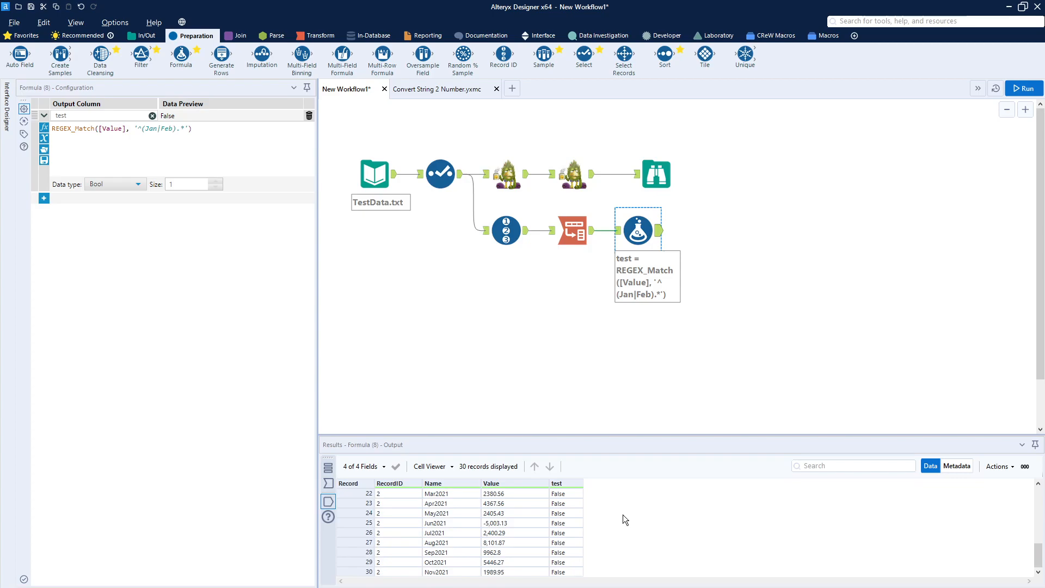
scroll(623, 514, "up", 7)
left_click(572, 230)
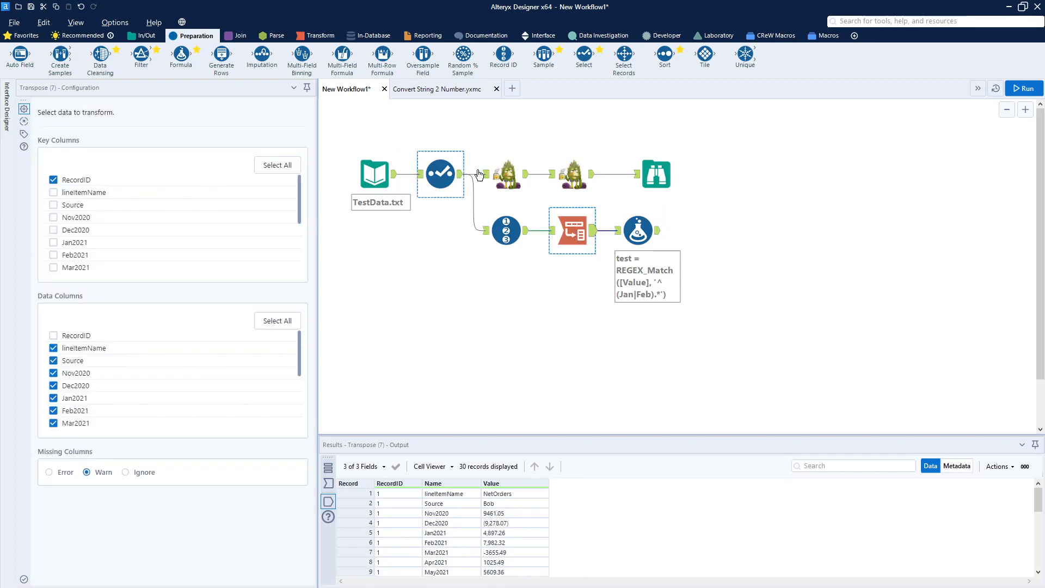
Change the REGEX_Match string argument in the Formula tool to [Name] and rerun the workflow.
left_click(638, 236)
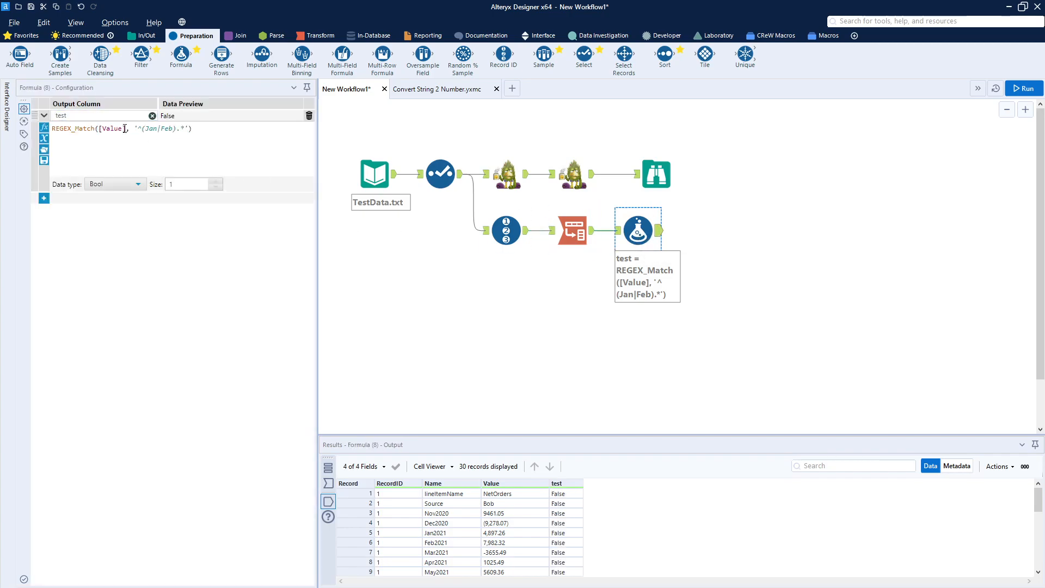
left_click(126, 129)
key("BackSpace")
key("BackSpace")
key("BackSpace")
key("BackSpace")
key("BackSpace")
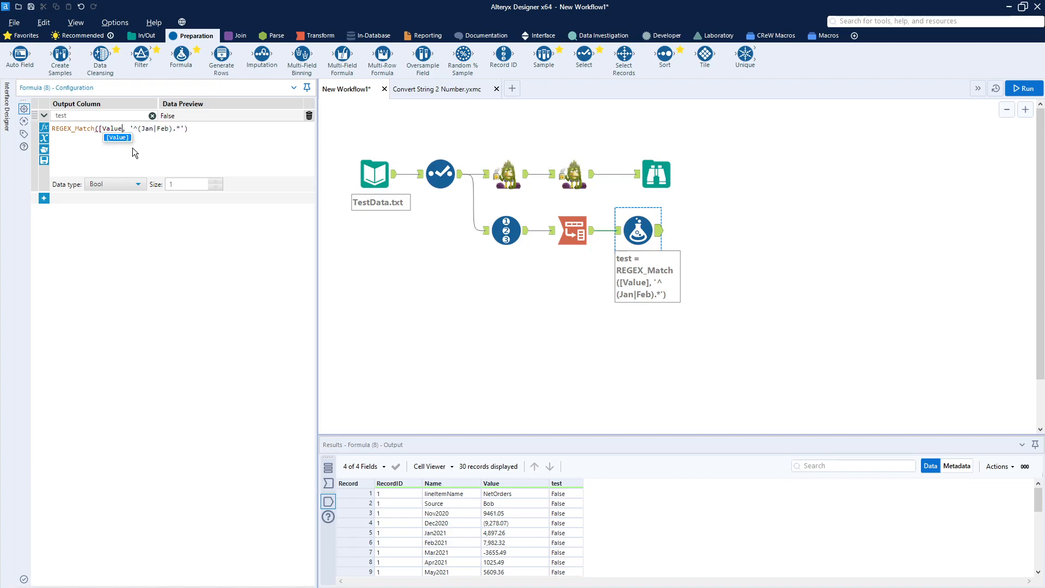
key("BackSpace")
type("Nam")
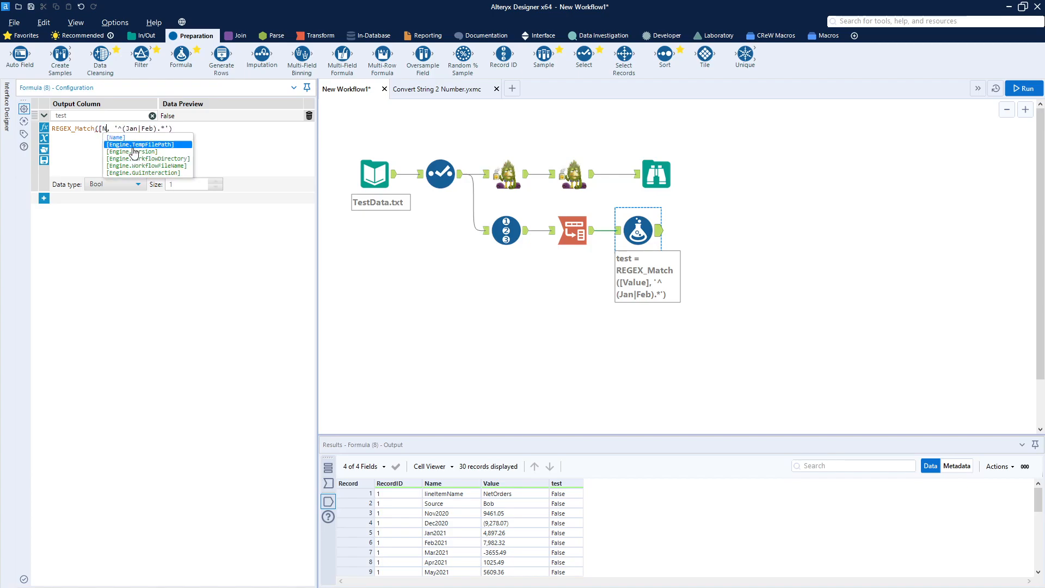
key("Up")
key("Return")
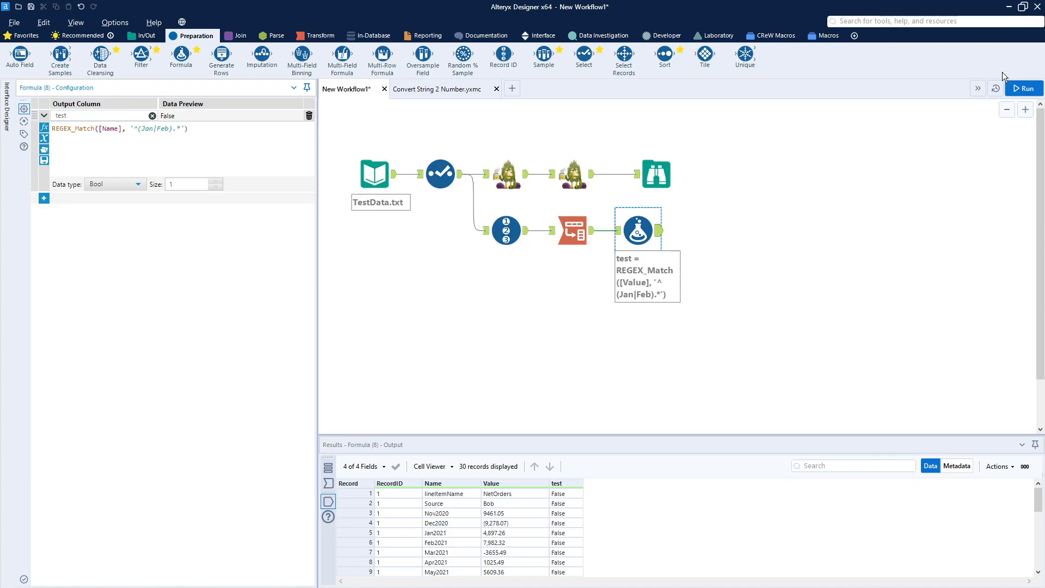
left_click(1026, 89)
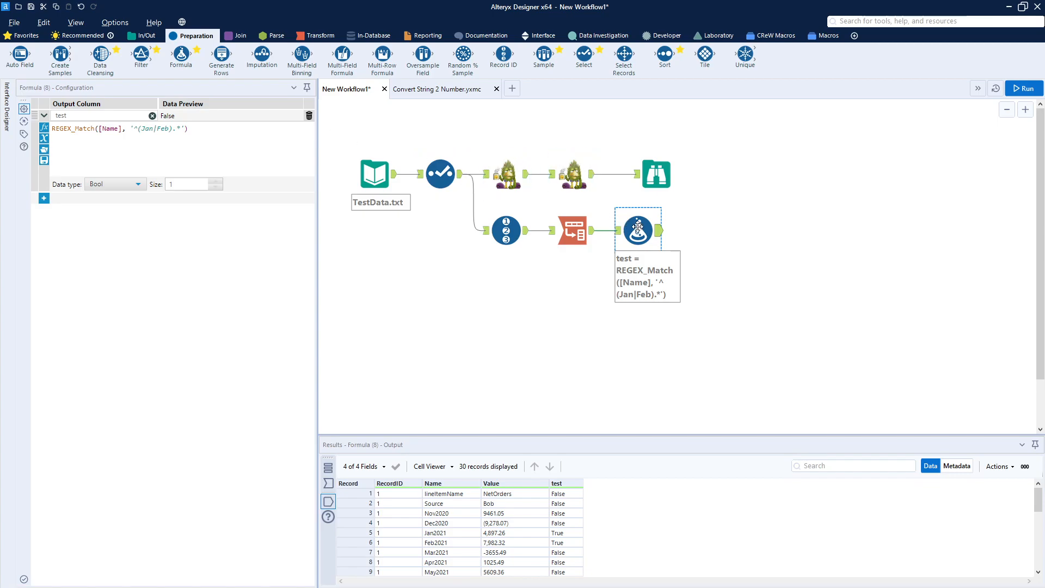
Extend the pattern to all twelve months: '^(Jan|Feb|Mar|Apr|May|Jun|Jul|Aug|Sep|Oct|Nov|Dec).*'.
left_click(171, 132)
scroll(171, 132, "up", 2)
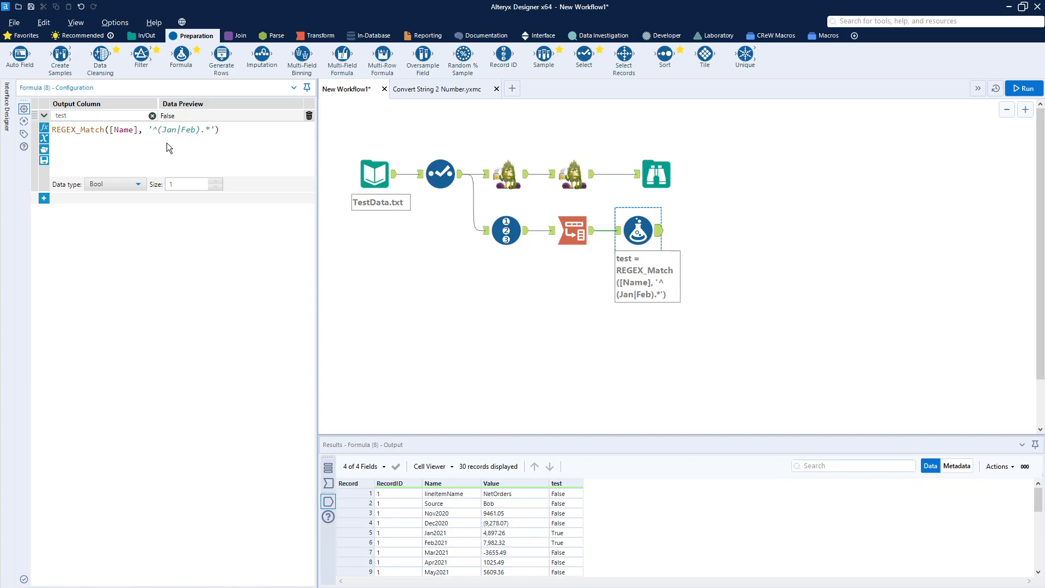
key("ctrl+v")
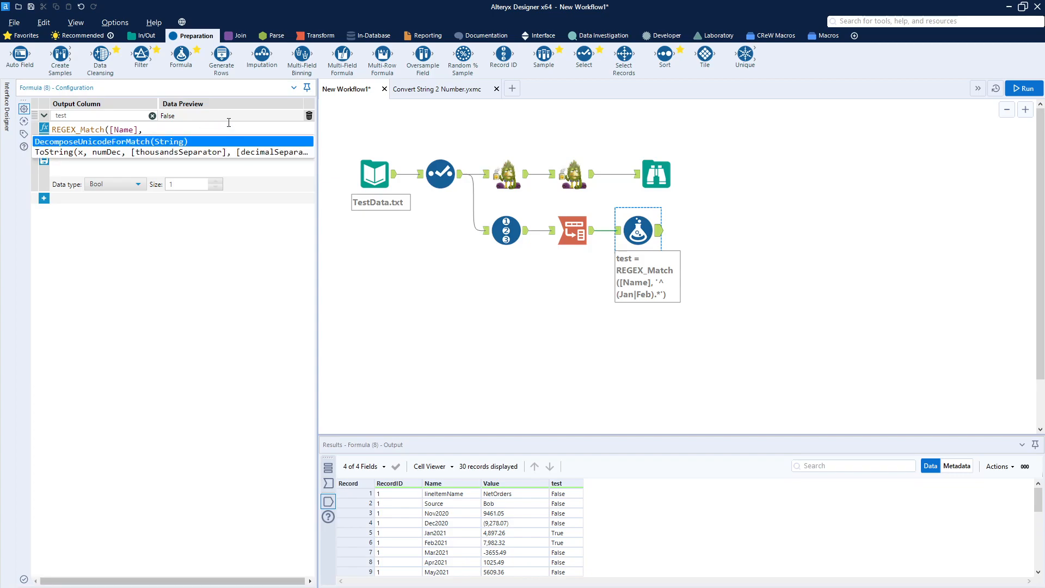
left_click(227, 124)
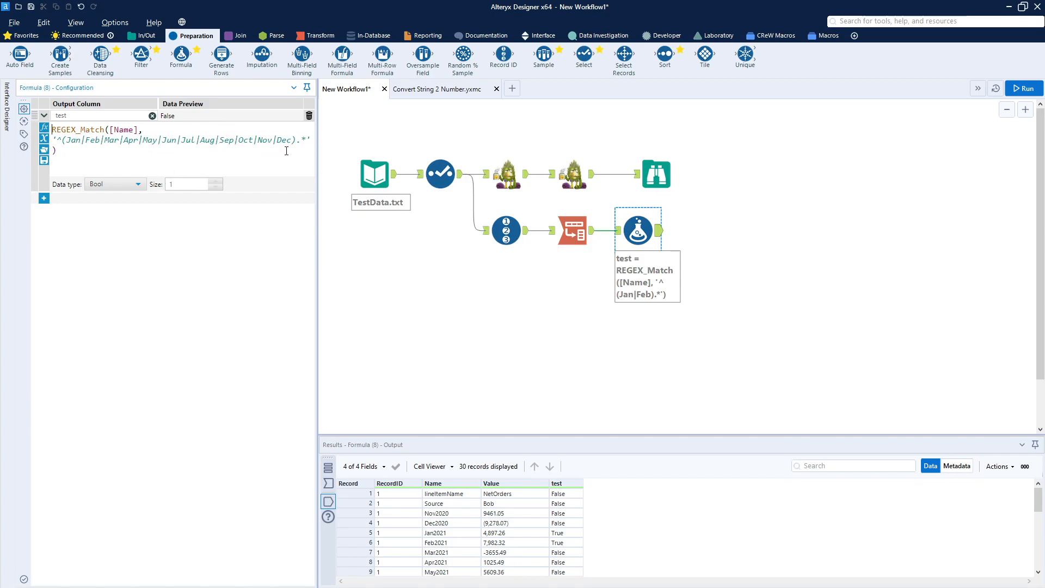
Run the workflow with the twelve-month pattern and check the test values across the Formula tool's output records.
left_click(1033, 88)
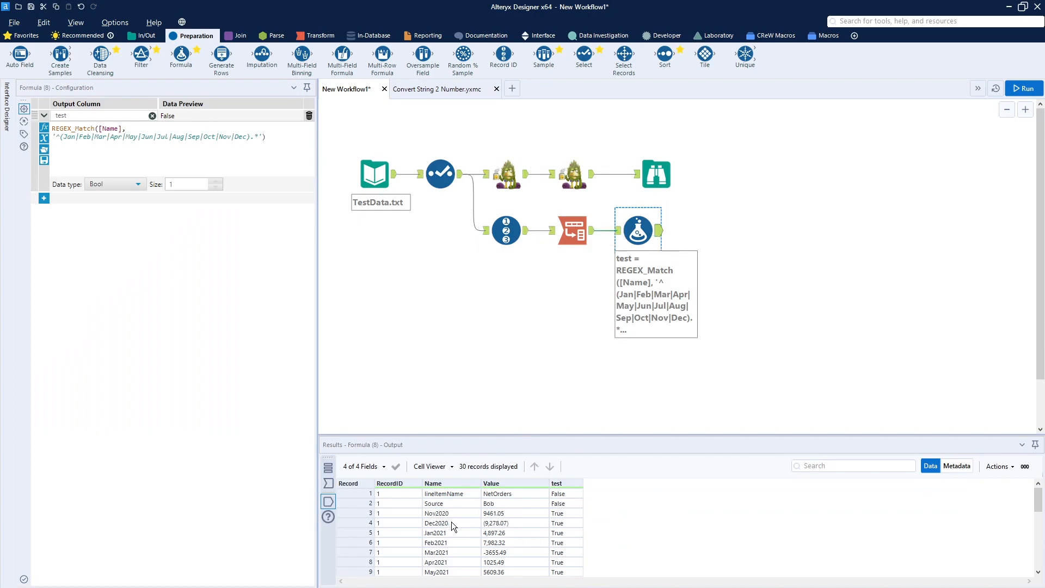
scroll(456, 544, "down", 7)
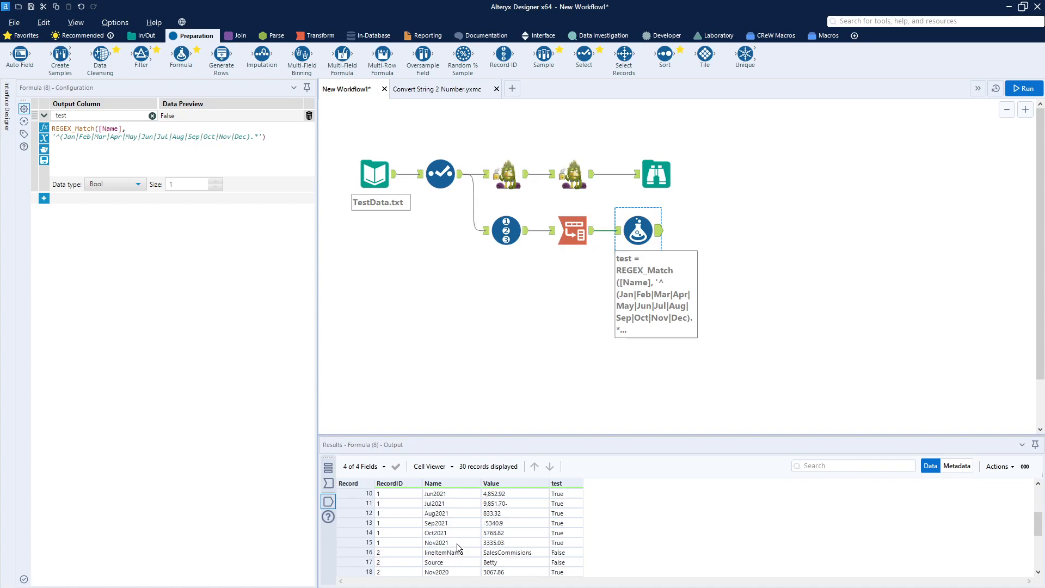
scroll(456, 543, "up", 7)
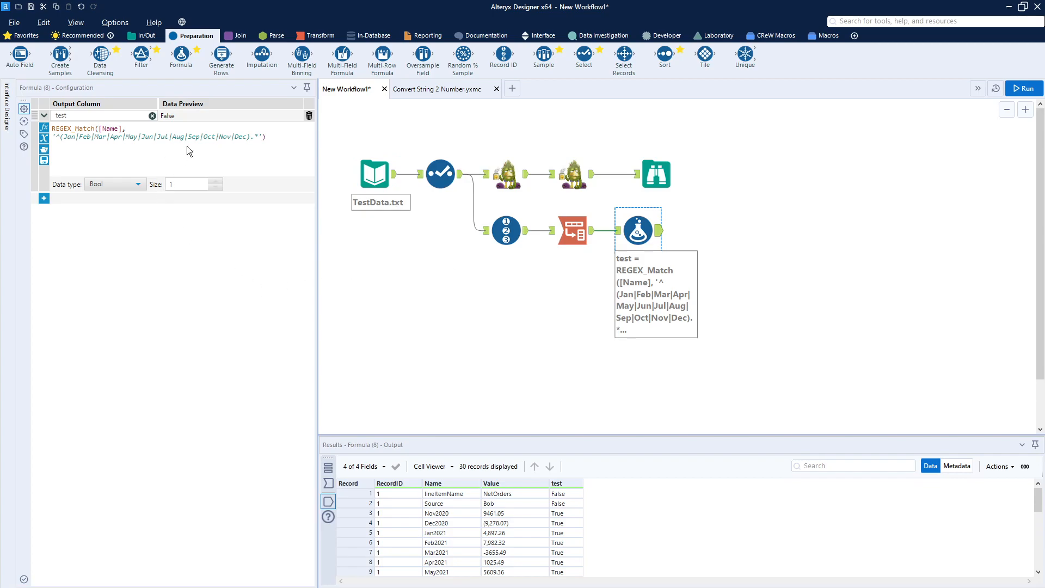
Save the Formula tool's expression as 'REGEX_Match Months' and look it up among the saved expressions.
left_click(45, 152)
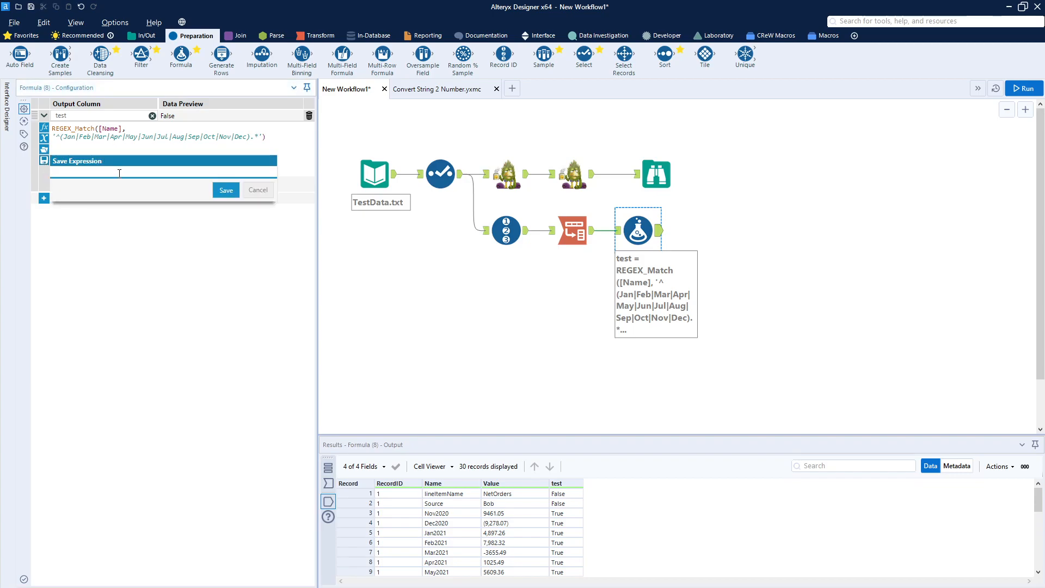
type("REGEX_Match Months")
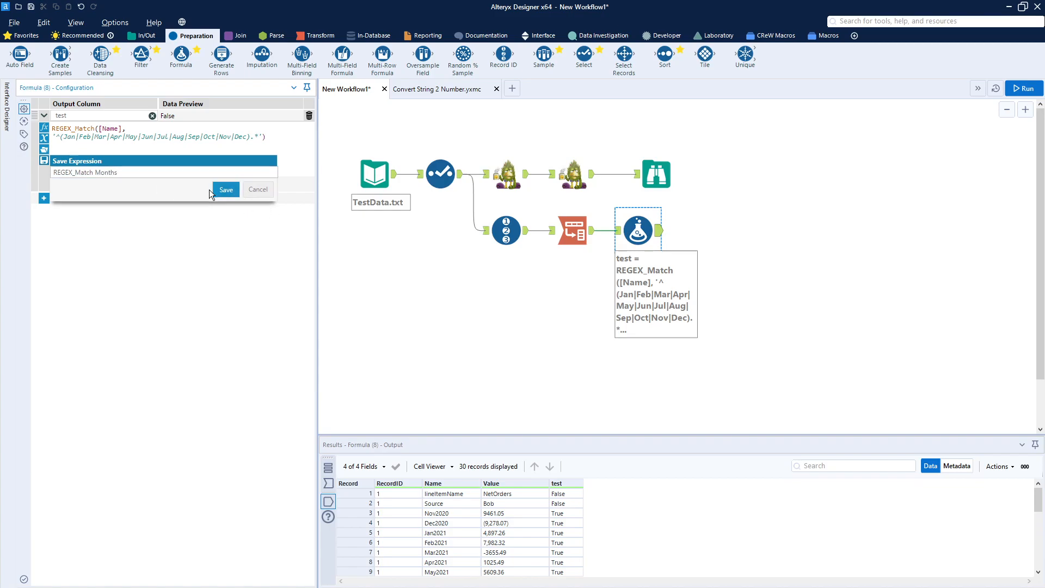
left_click(231, 193)
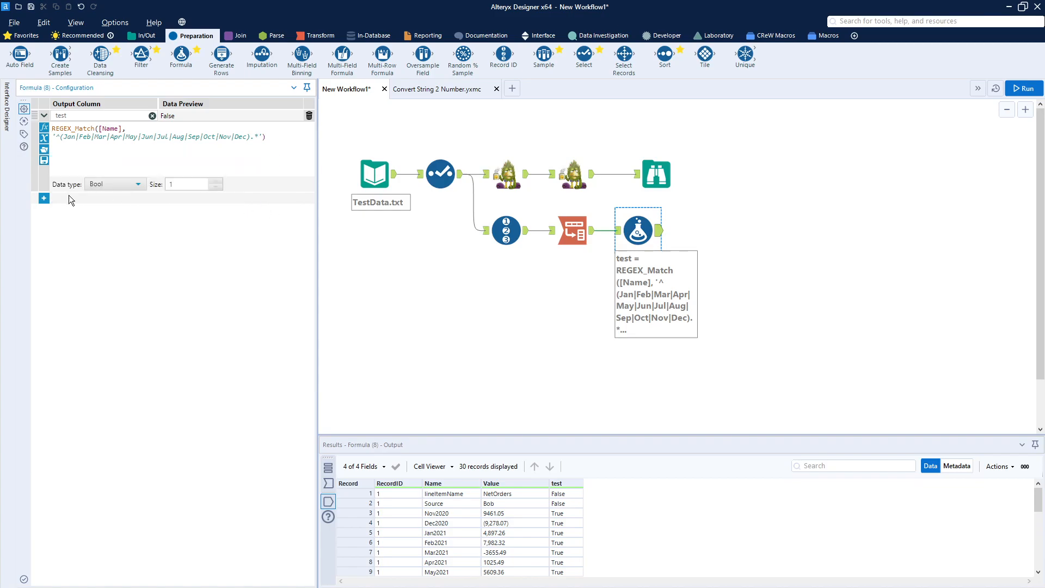
left_click(44, 150)
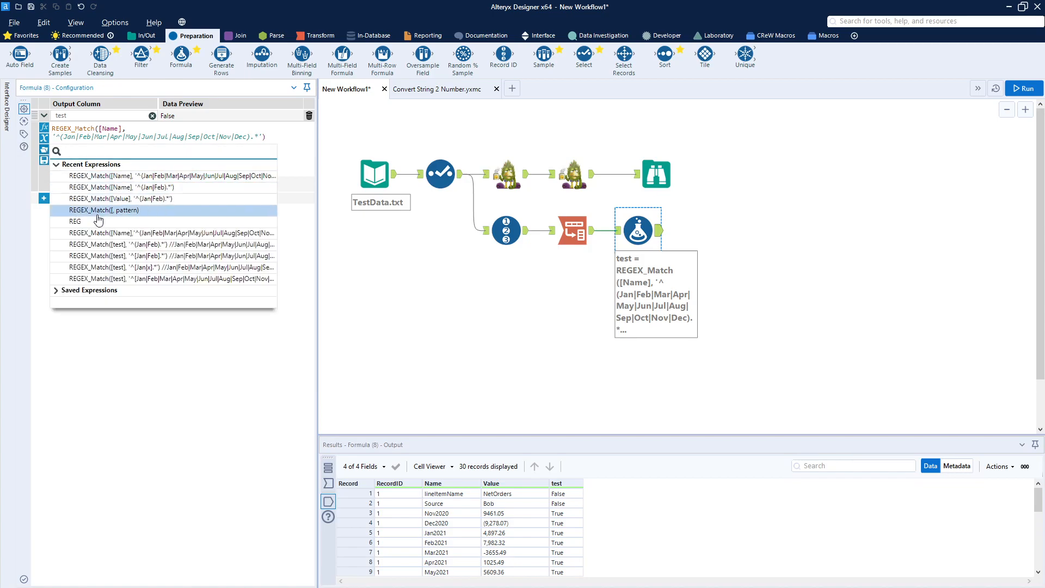
left_click(89, 294)
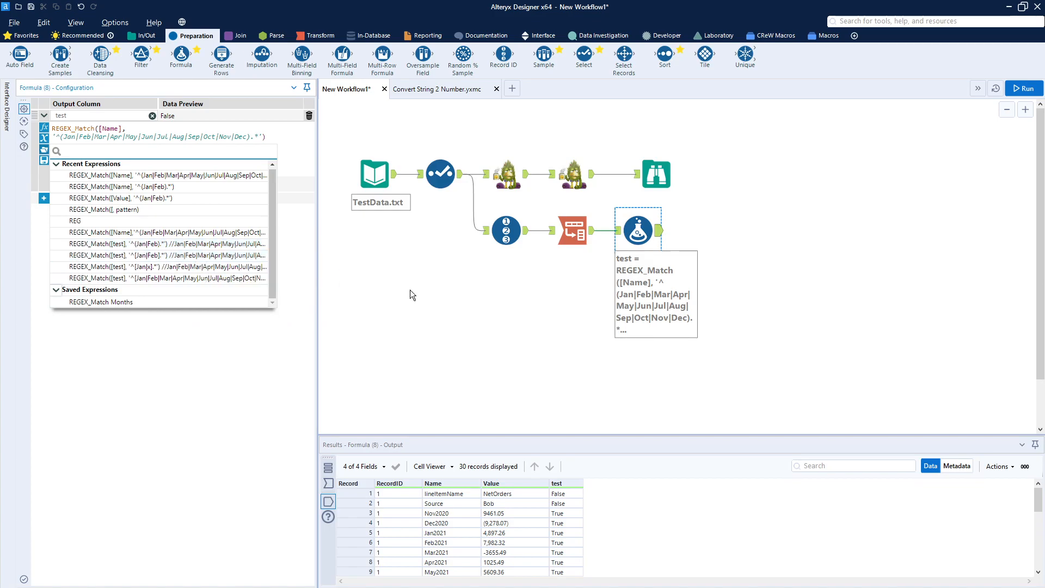
left_click(397, 298)
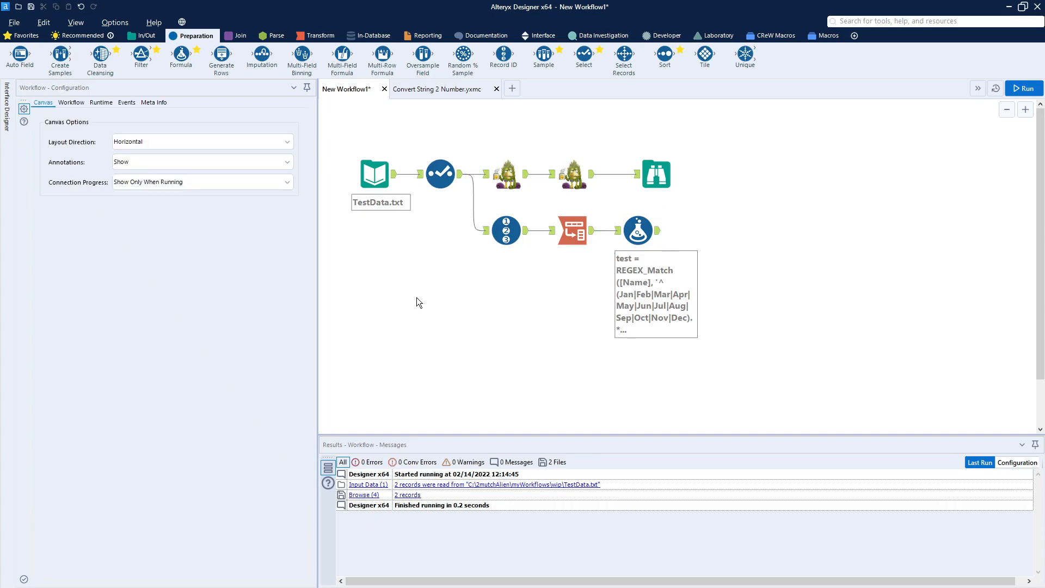
Move the Browse tool closer to the second macro and copy the Formula tool's whole REGEX_Match expression.
left_click_drag(662, 180, 634, 180)
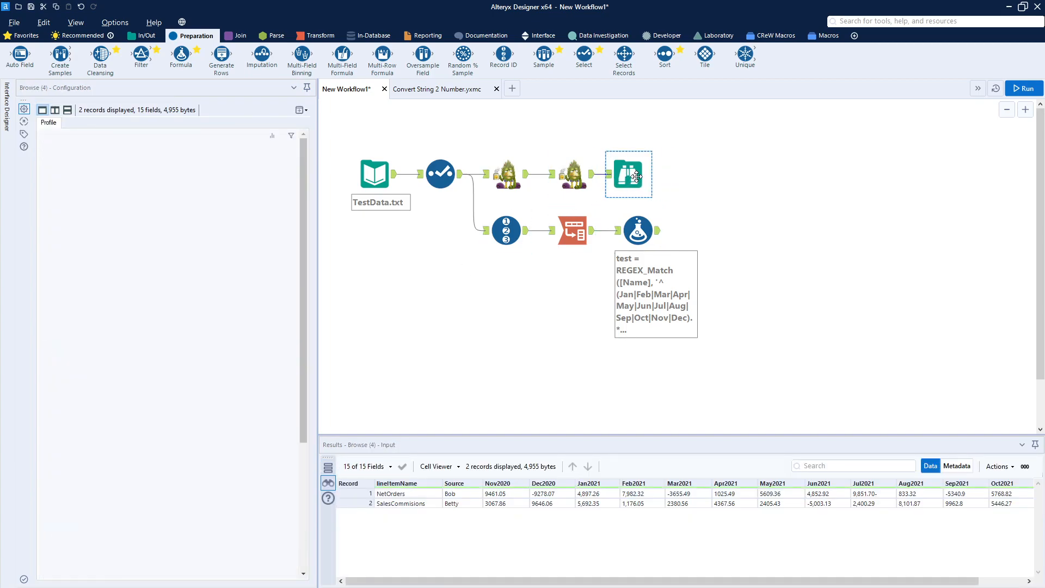
left_click(637, 234)
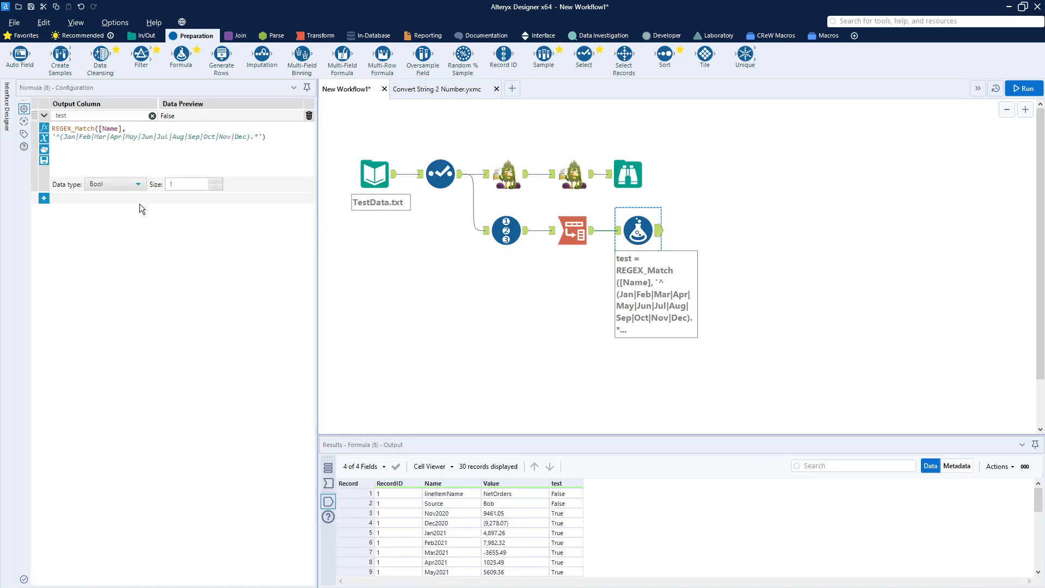
left_click(281, 134)
key("ctrl+a")
key("ctrl+c")
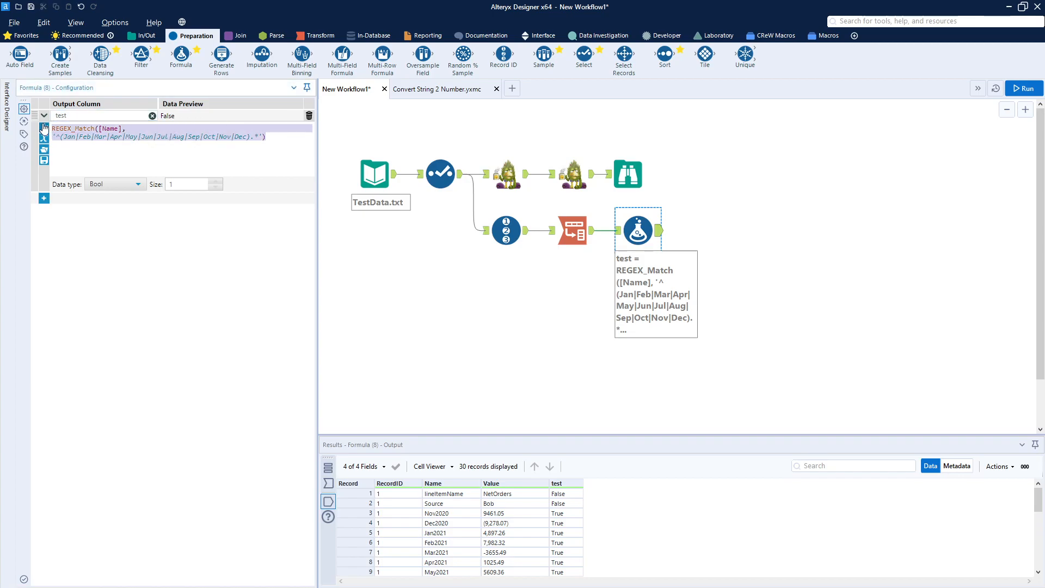
right_click(67, 128)
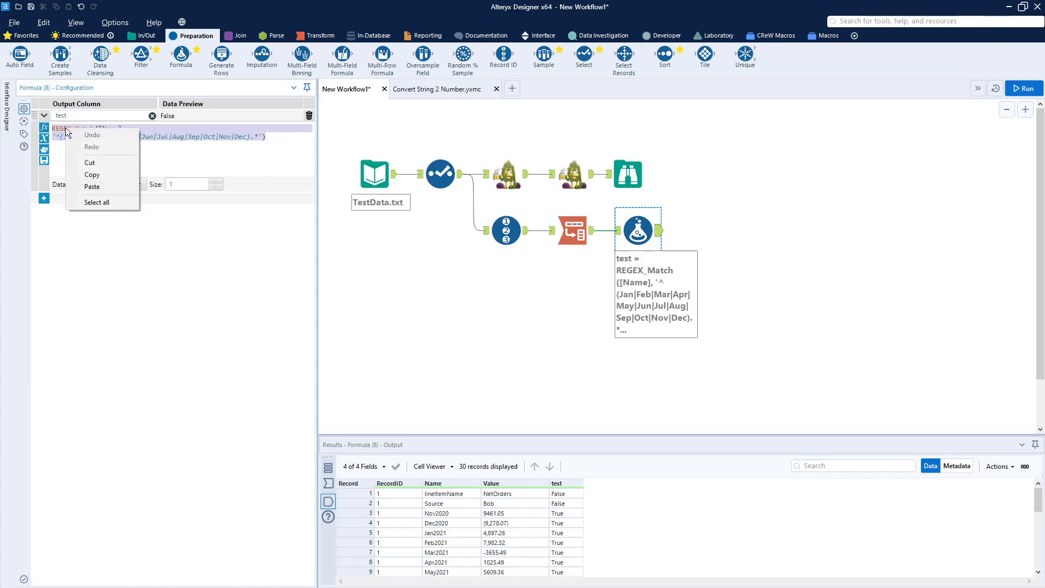
left_click(92, 175)
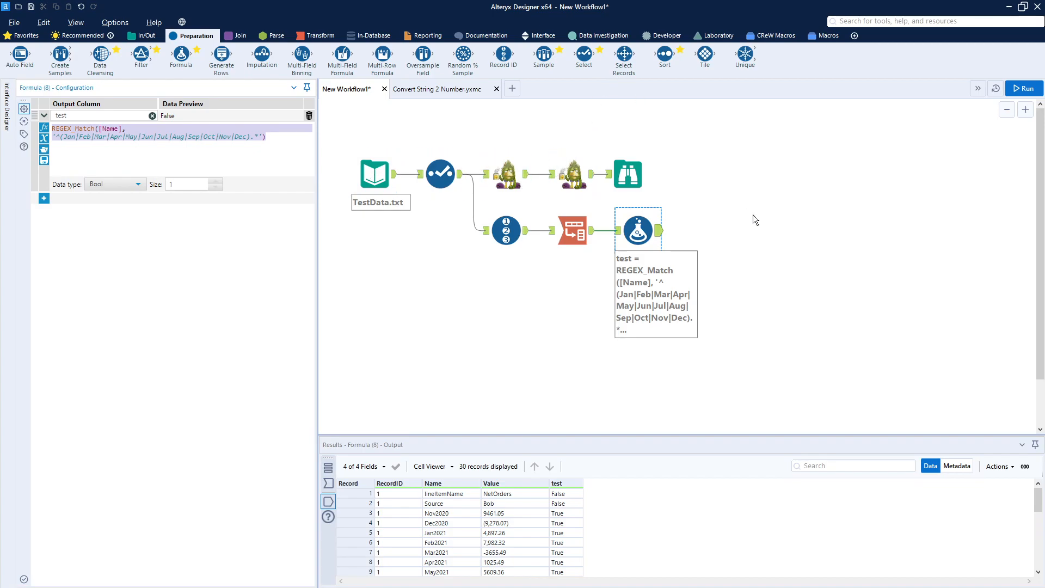
Replace the Formula tool with a Filter tool after Transpose, using the copied REGEX_Match month expression as its custom filter.
left_click(667, 243)
right_click(641, 231)
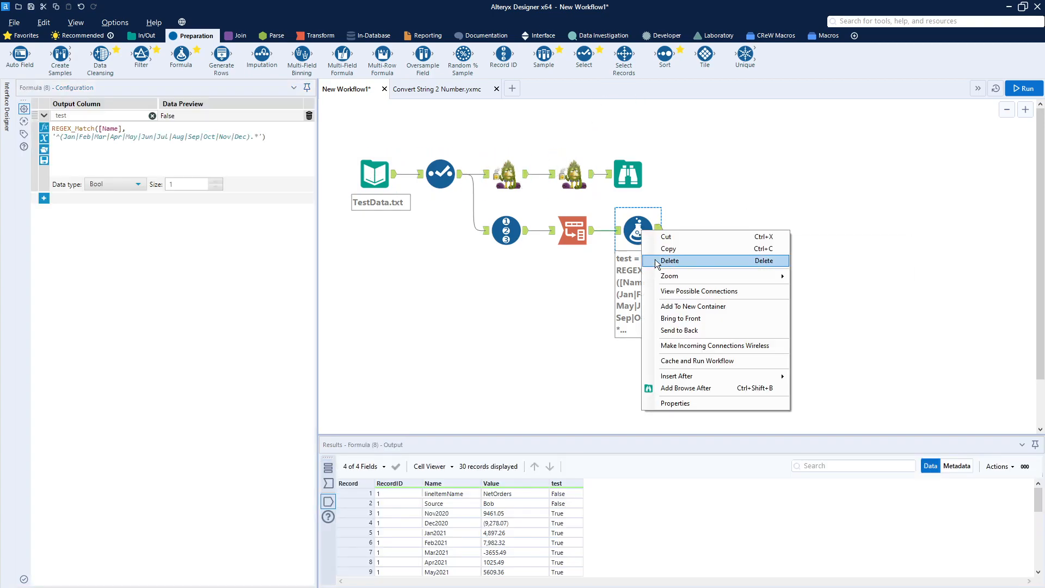
left_click(670, 261)
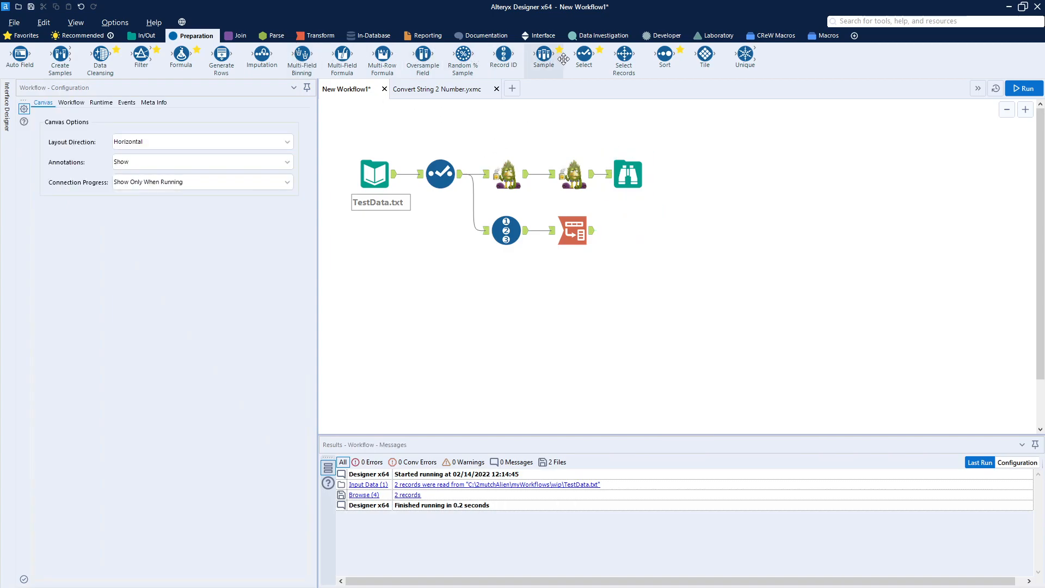
left_click_drag(159, 60, 627, 233)
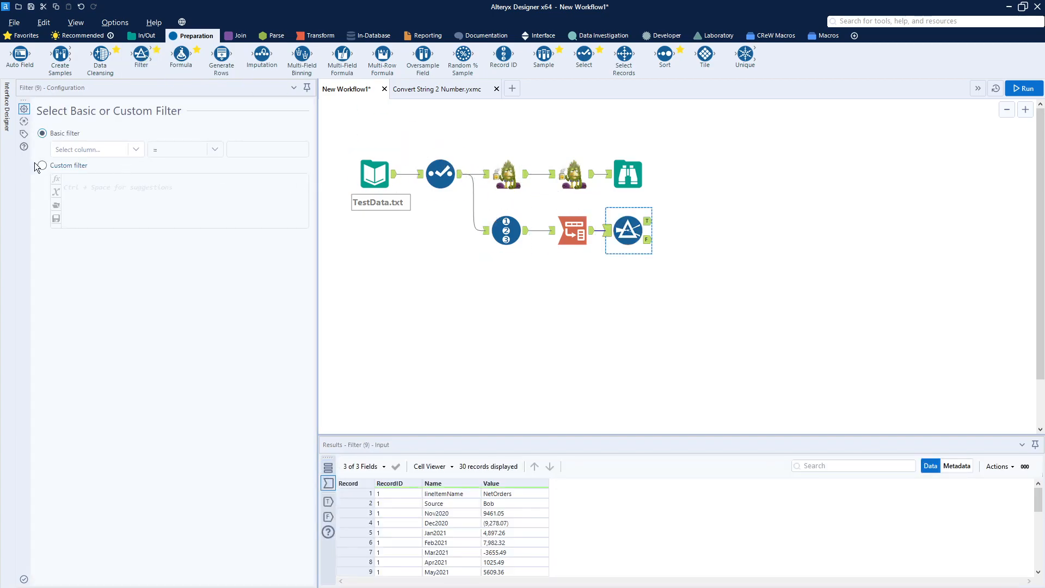
left_click(42, 165)
key("ctrl+v")
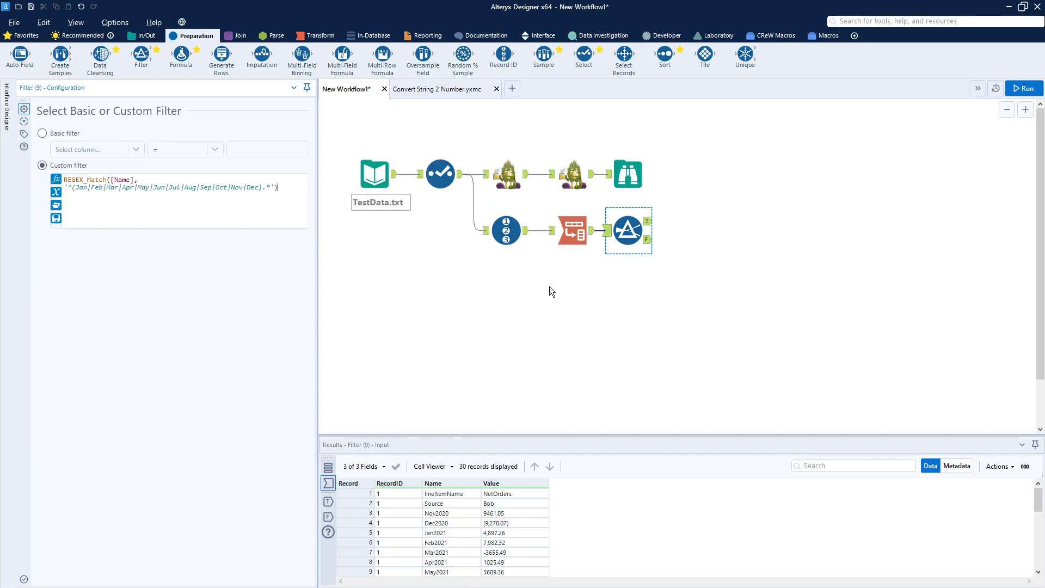
Insert the Convert String 2 Number macro on the Filter's True output and map its inString field to Value (V_String).
right_click(738, 276)
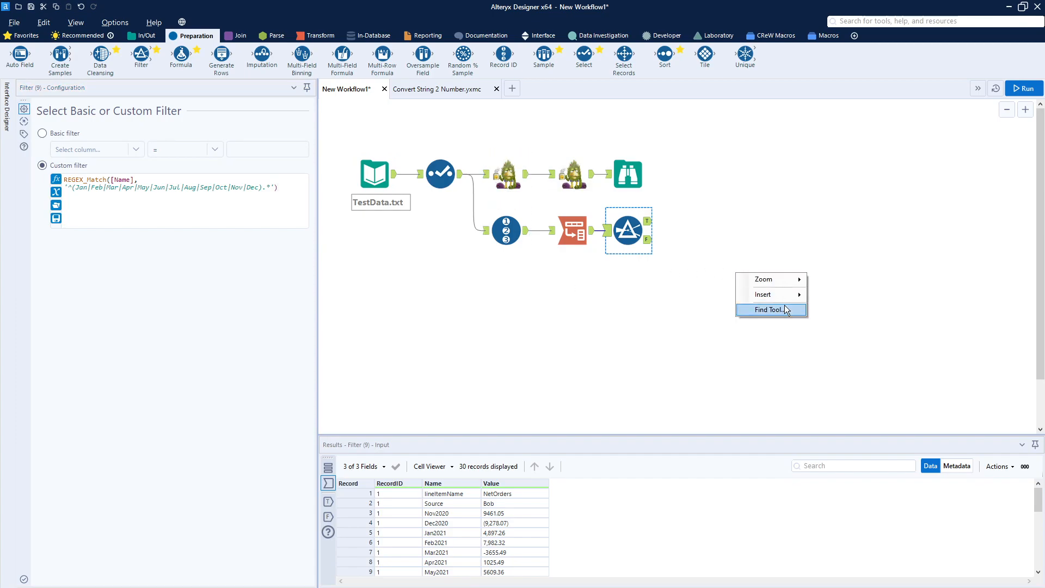
mouse_move(784, 294)
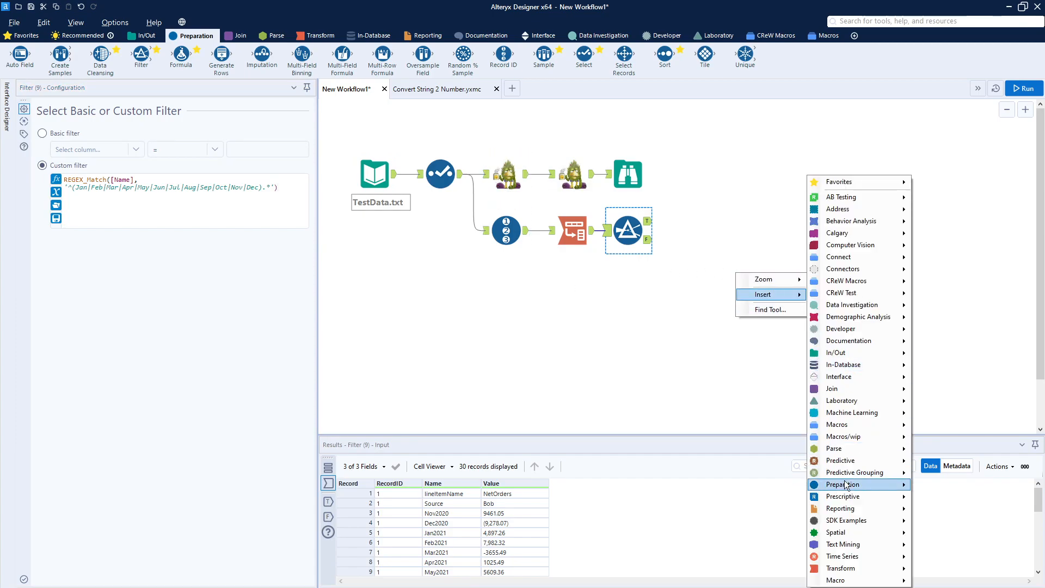
mouse_move(860, 584)
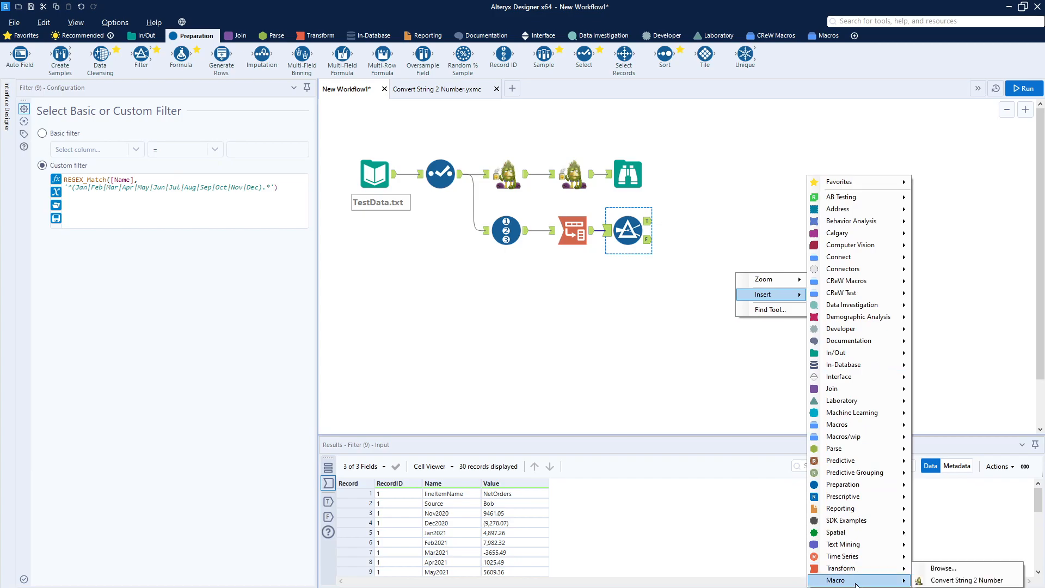
left_click(966, 580)
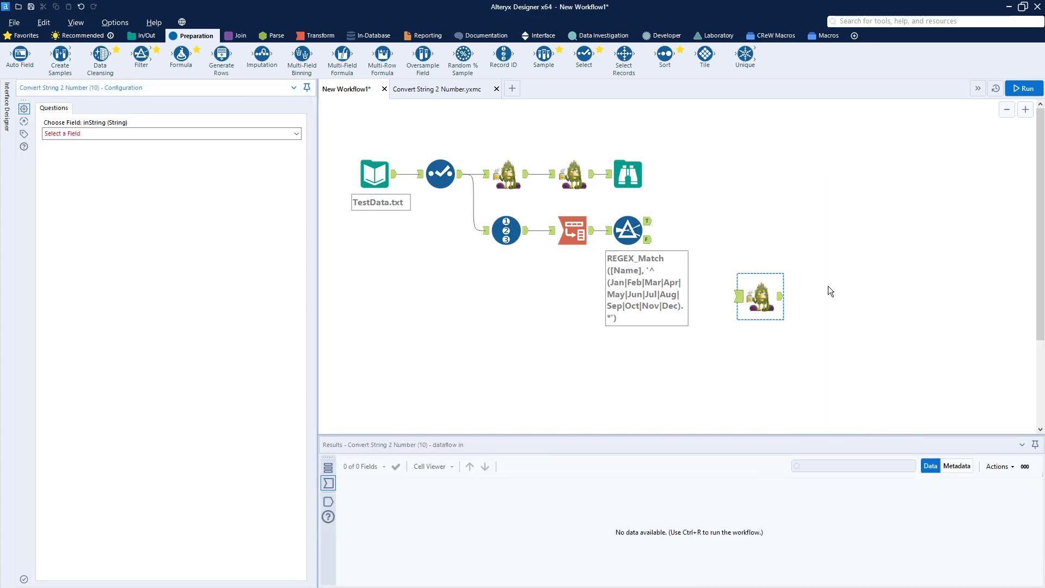
left_click_drag(757, 294, 702, 200)
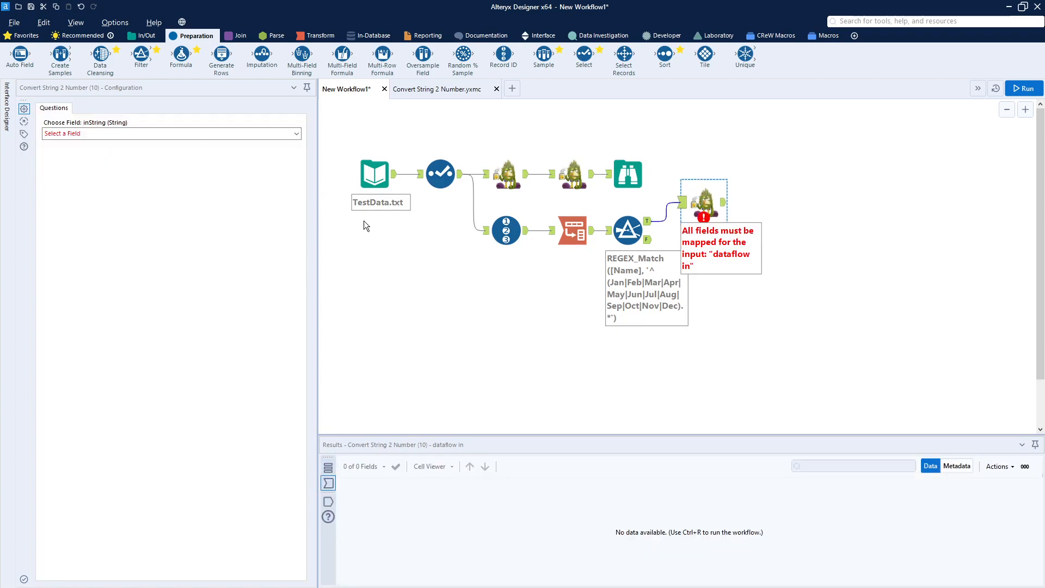
left_click(103, 135)
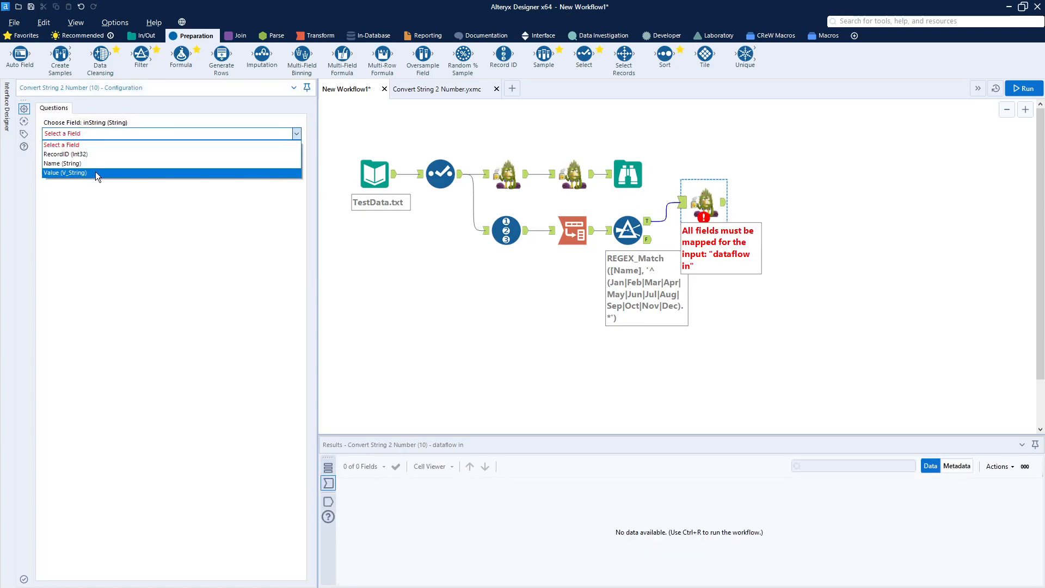
left_click(96, 172)
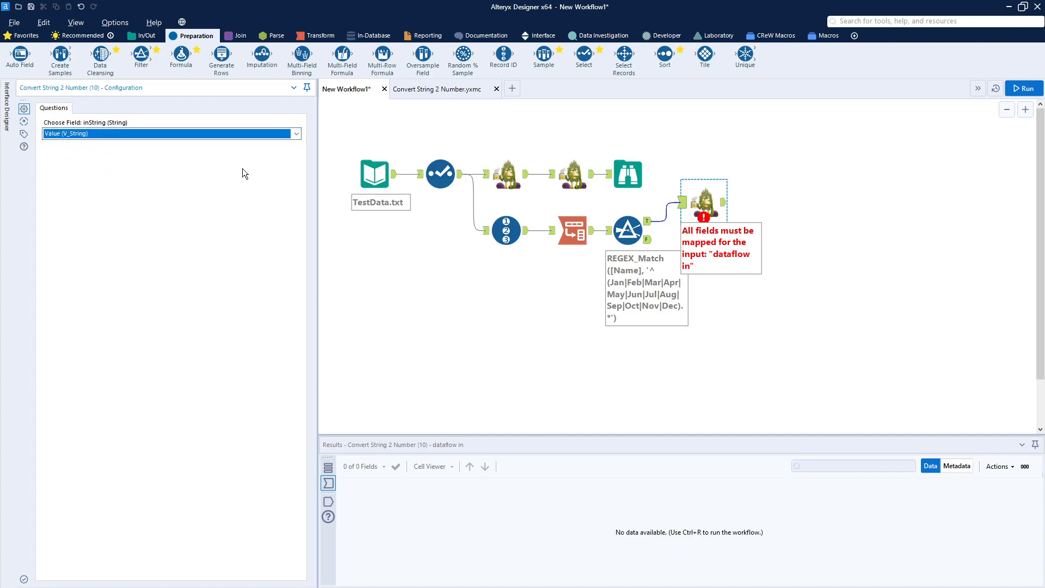
Run the workflow and check the converted Value column across the new macro's output records.
left_click(1020, 91)
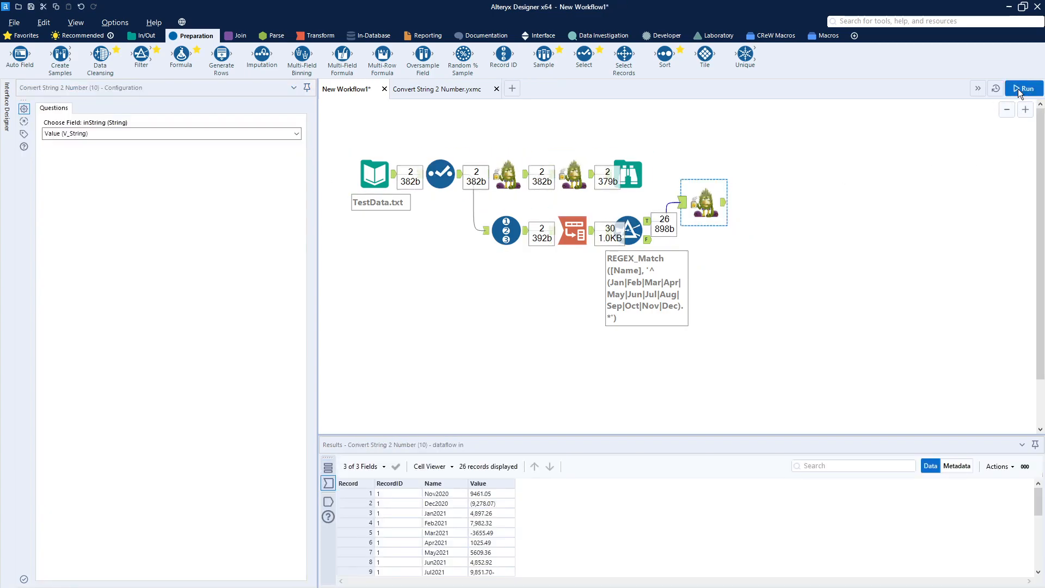
left_click(724, 206)
scroll(502, 535, "down", 3)
scroll(502, 534, "up", 3)
scroll(502, 535, "down", 6)
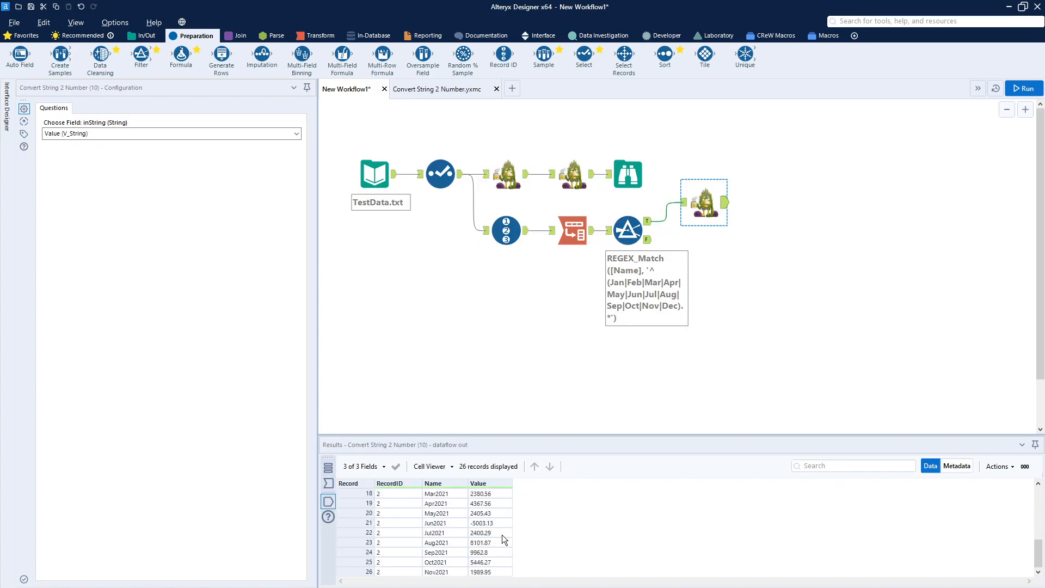
scroll(502, 535, "up", 6)
scroll(501, 535, "down", 6)
scroll(502, 535, "up", 6)
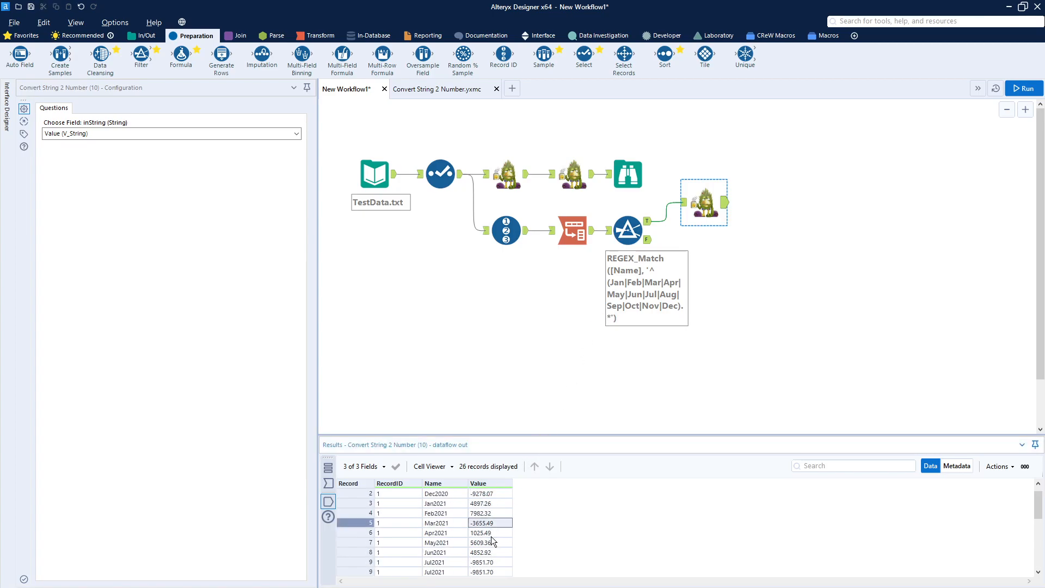
scroll(491, 537, "down", 6)
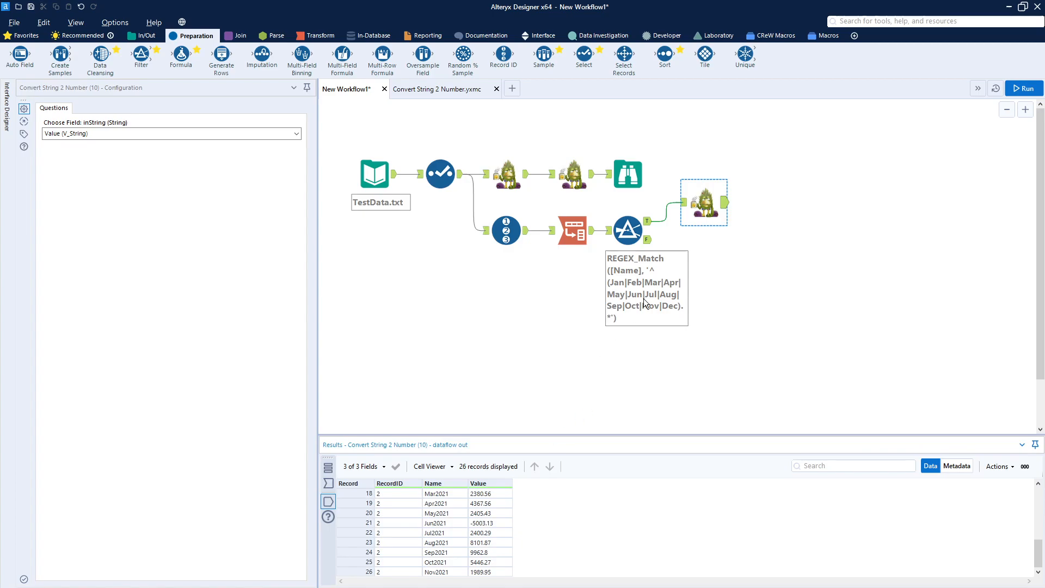
Check the Filter's False records and add a Union tool combining the macro's output with the False output.
left_click(648, 240)
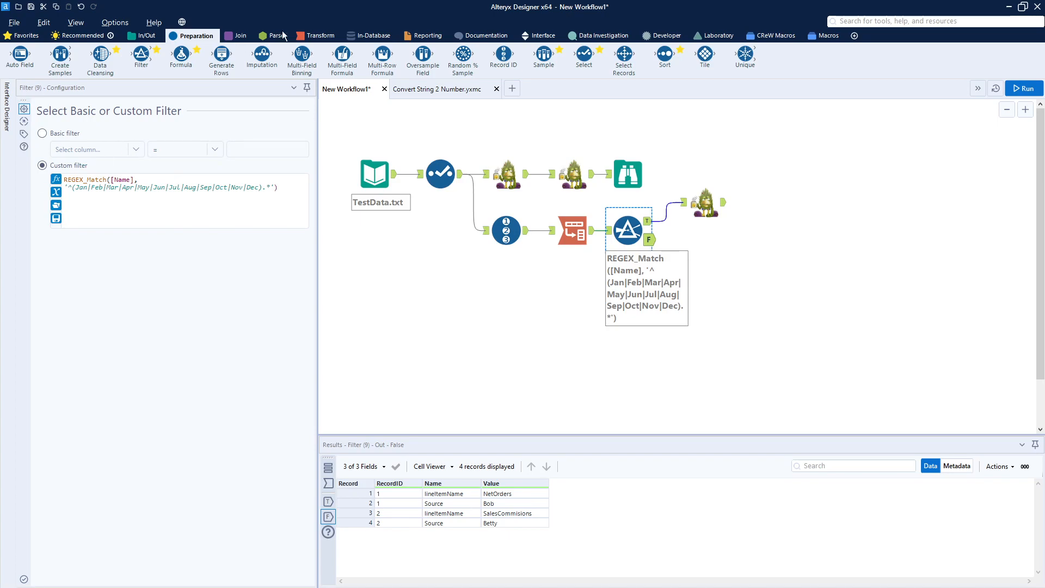
left_click(242, 36)
left_click_drag(262, 54, 771, 222)
left_click_drag(697, 238, 749, 231)
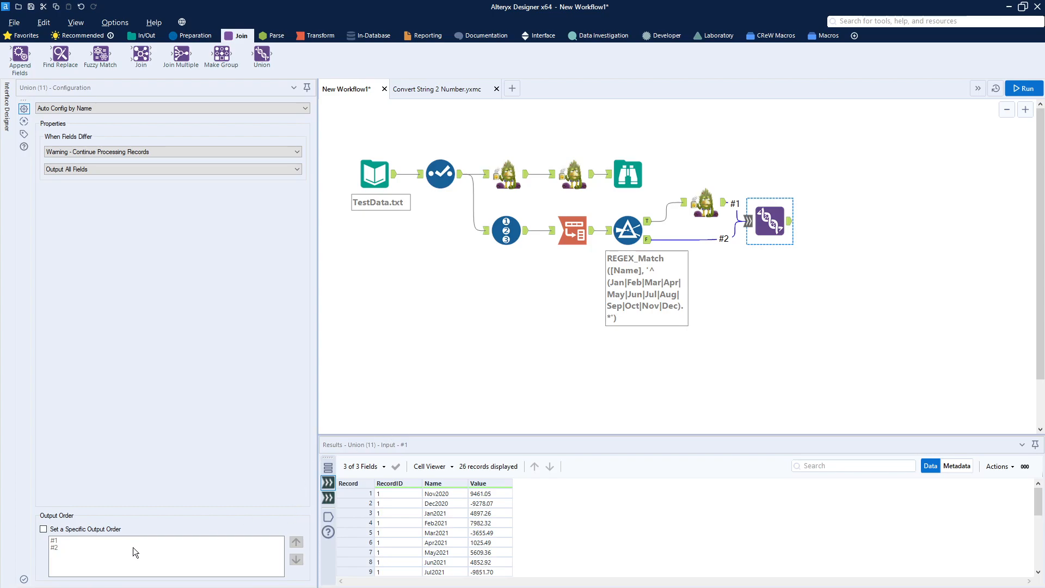
Set a specific output order in the Union tool with input #2 ahead of #1.
left_click(43, 529)
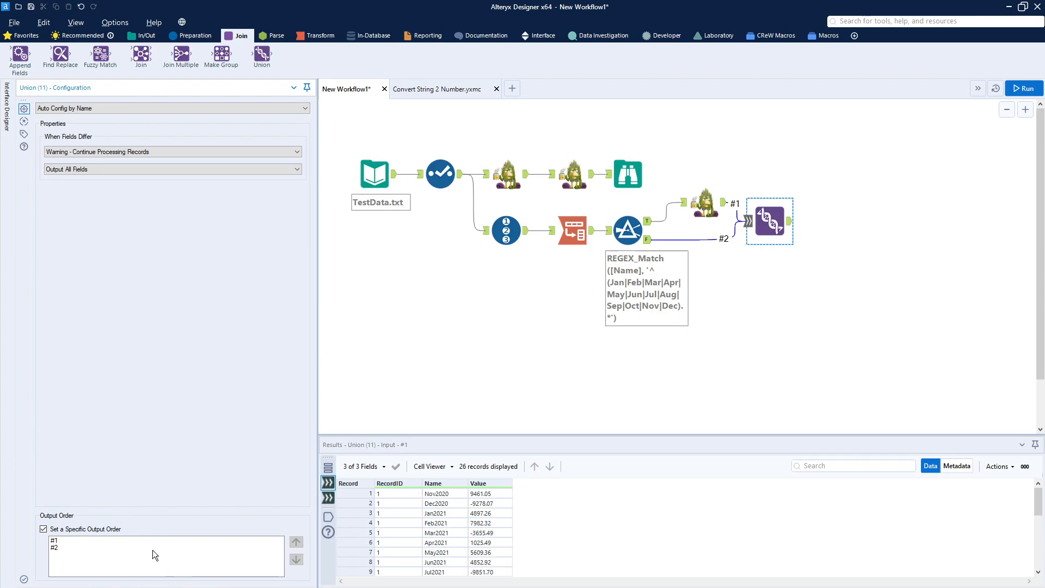
left_click(134, 549)
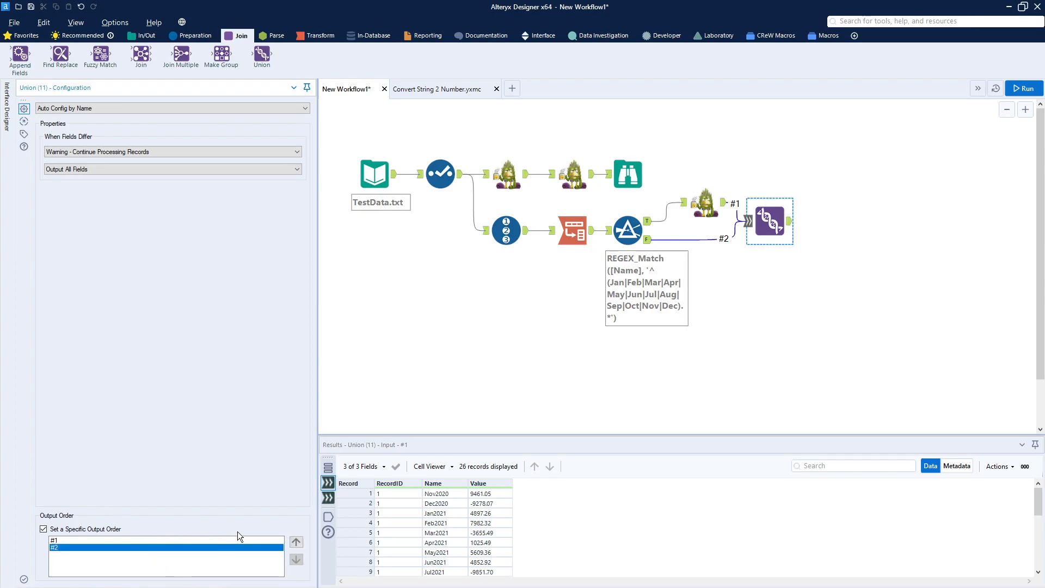
left_click(297, 542)
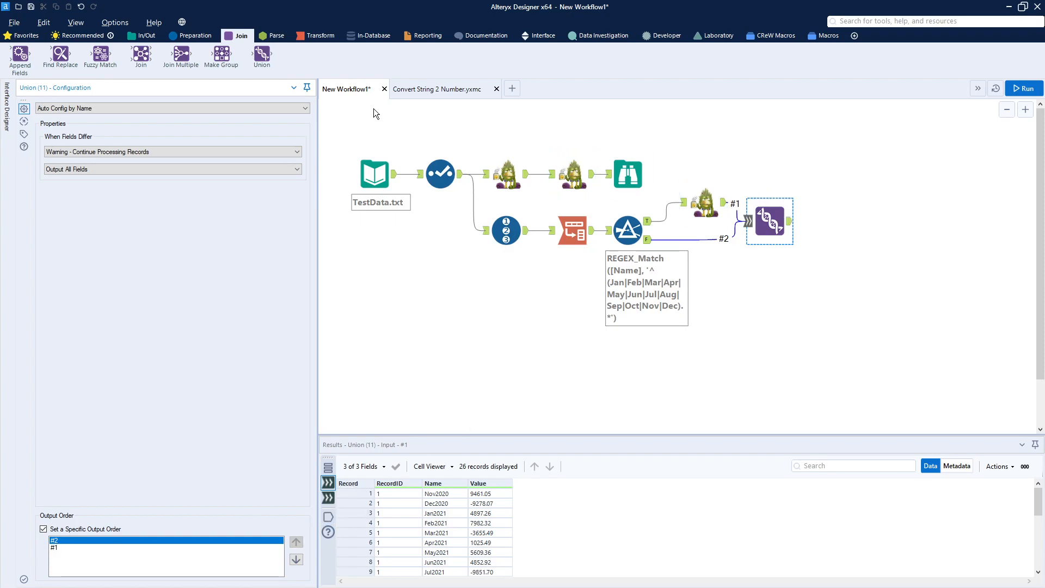
Add a Cross Tab tool after the Union and group its data by RecordID.
left_click(318, 37)
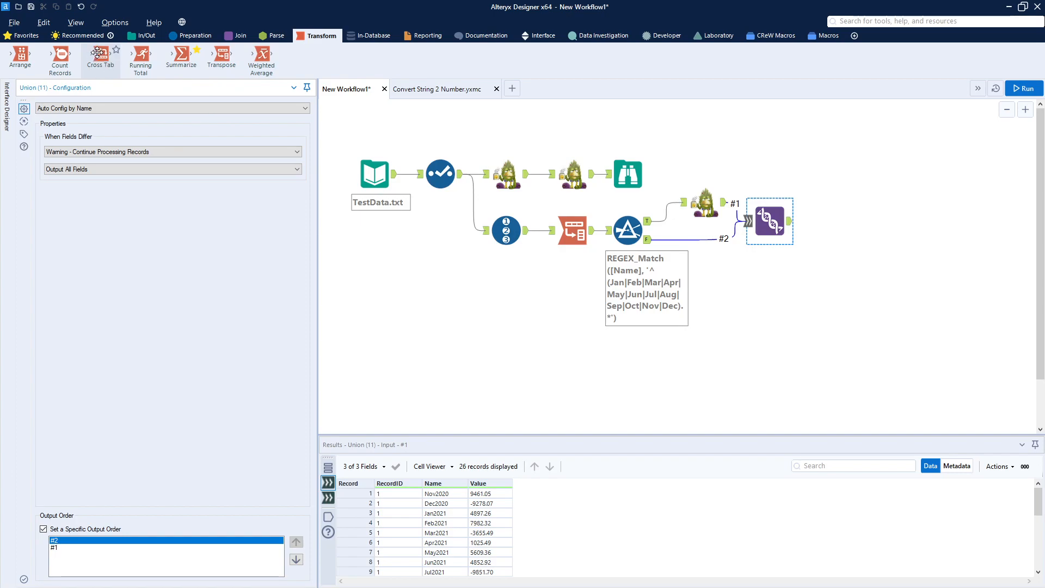
left_click_drag(102, 58, 836, 221)
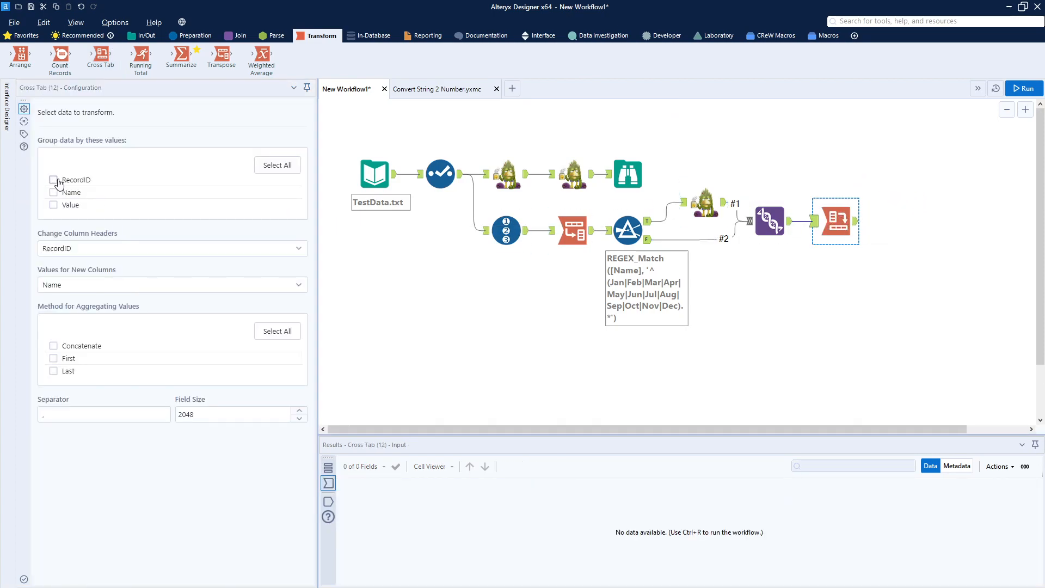
left_click(54, 180)
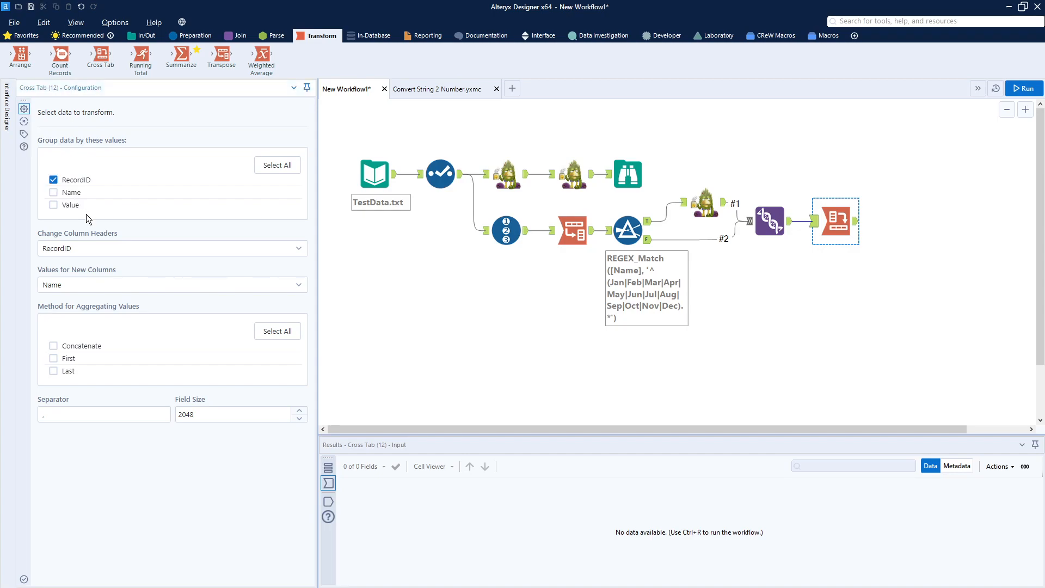
Set the Cross Tab's column headers to Name and its values to Value with the First method, and run the workflow to check its output.
left_click(119, 249)
left_click(79, 286)
left_click(83, 288)
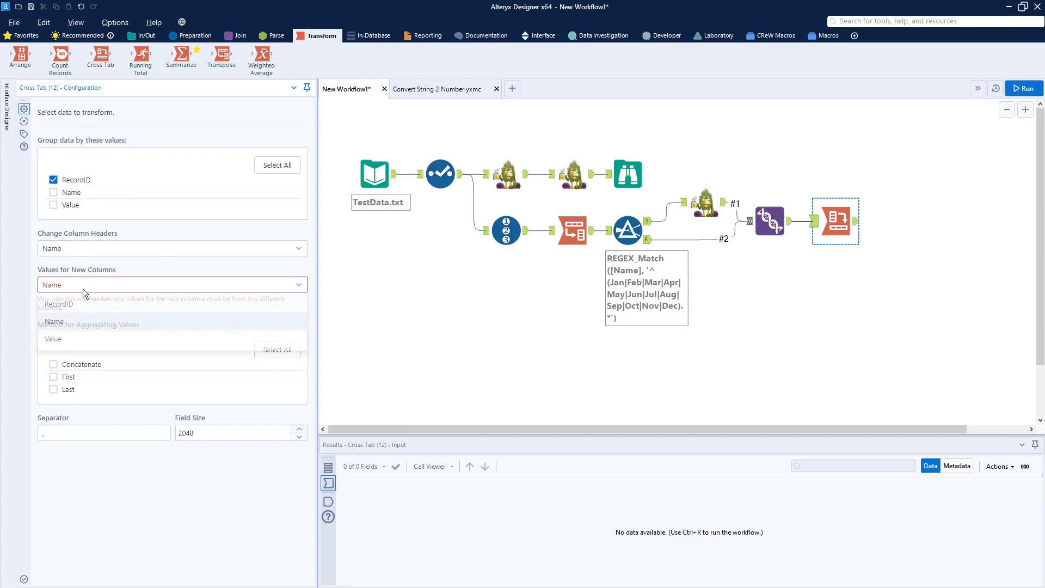
left_click(71, 342)
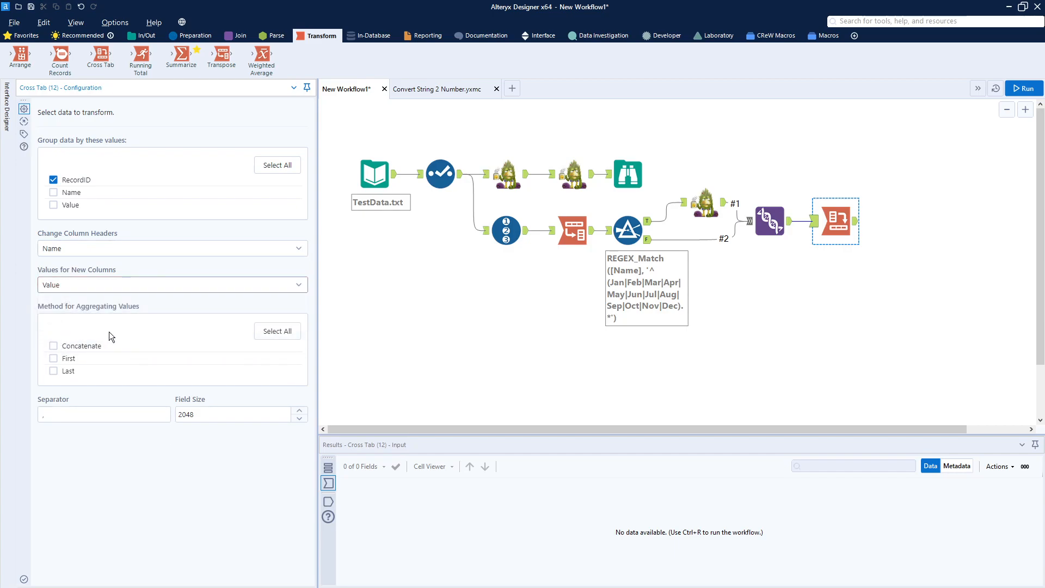
left_click(52, 359)
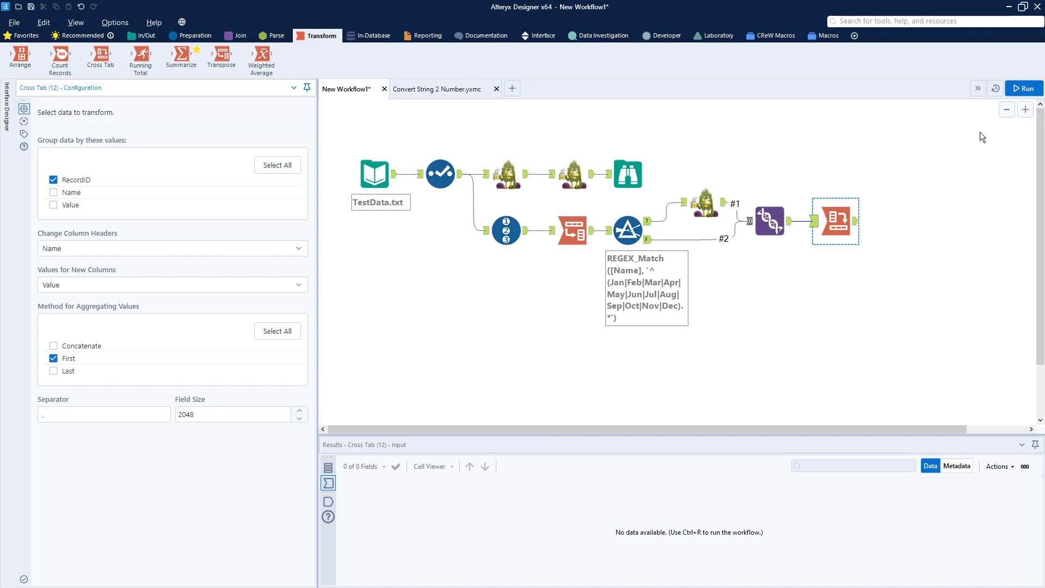
left_click(1013, 89)
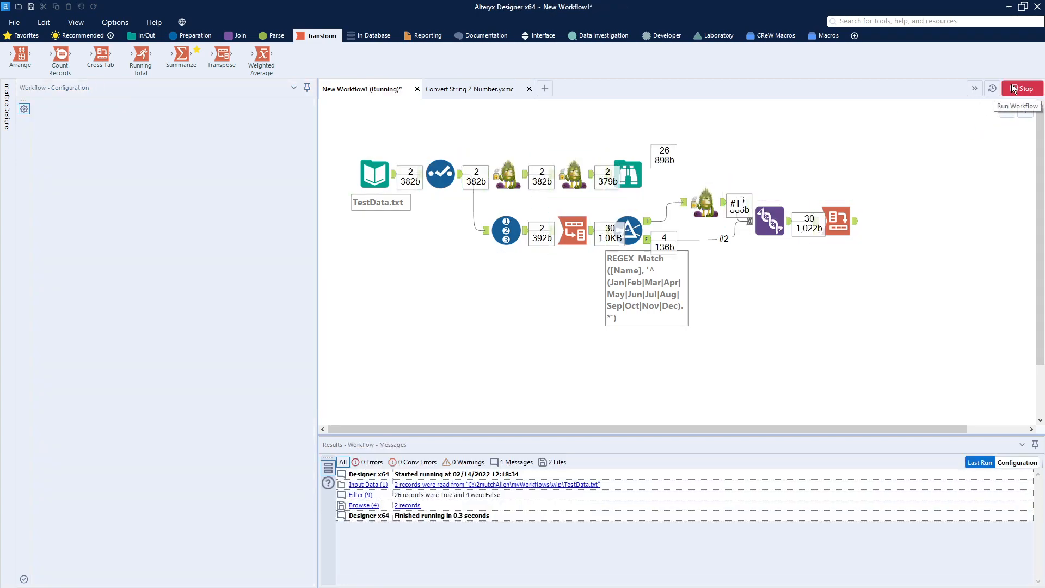
left_click(856, 221)
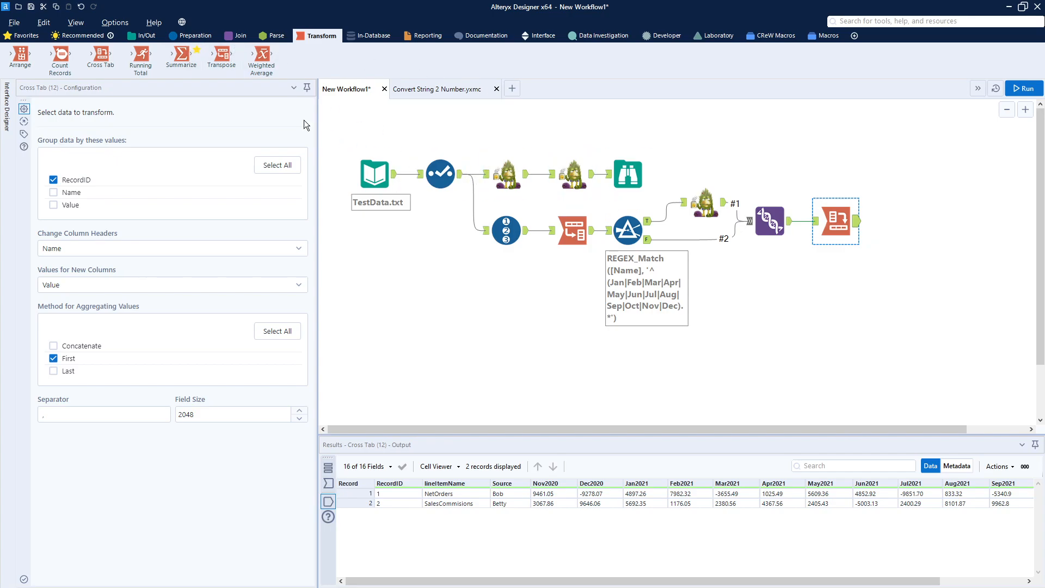
Add an Auto Field tool after the Cross Tab with all string fields, including Source, selected for type change.
left_click(196, 37)
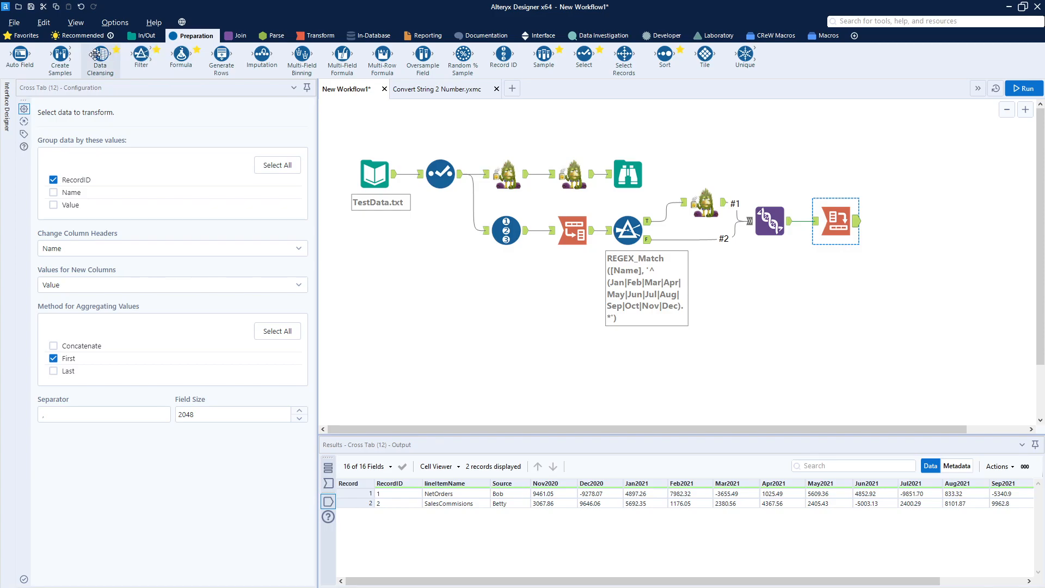
left_click_drag(16, 58, 901, 221)
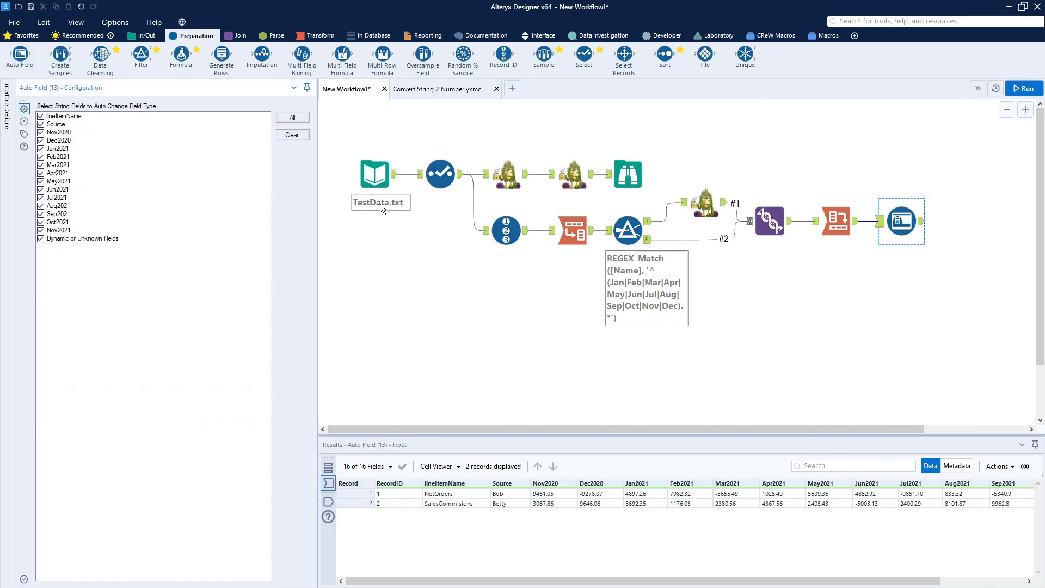
left_click(41, 125)
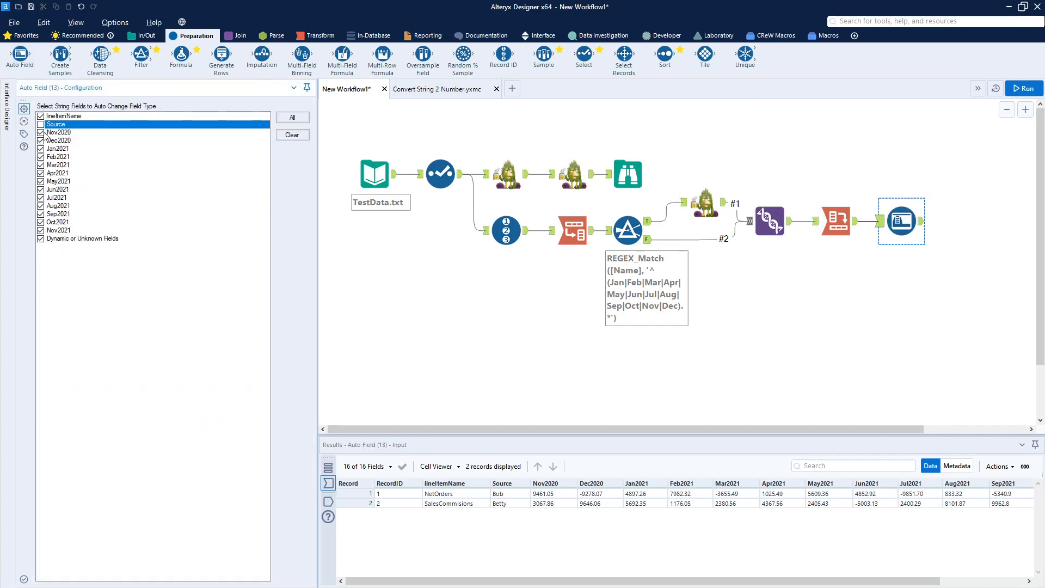
left_click(39, 125)
Run the workflow and check the field types in the Auto Field output's metadata.
left_click(1018, 88)
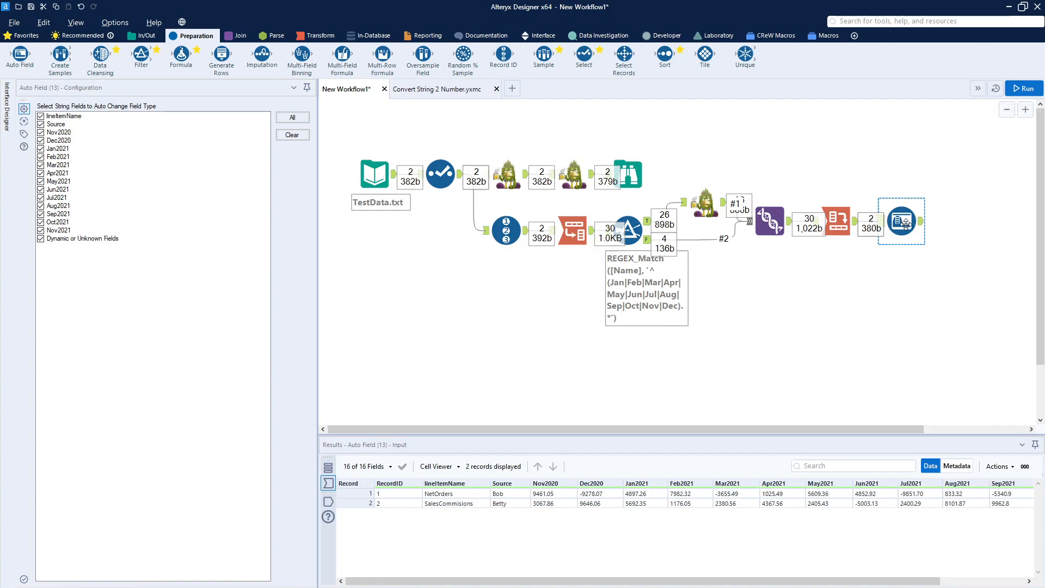
left_click(923, 229)
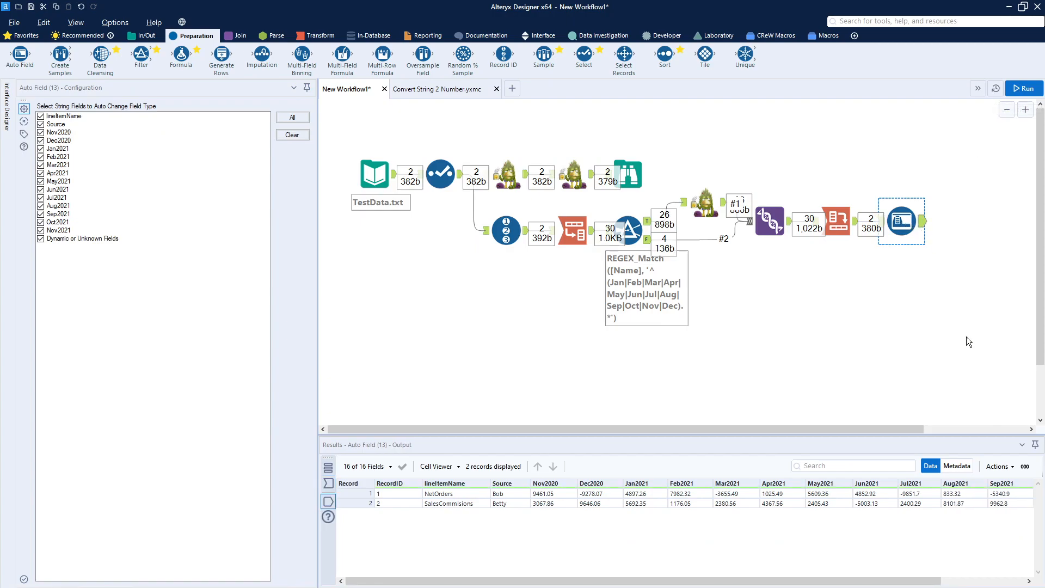
left_click(957, 467)
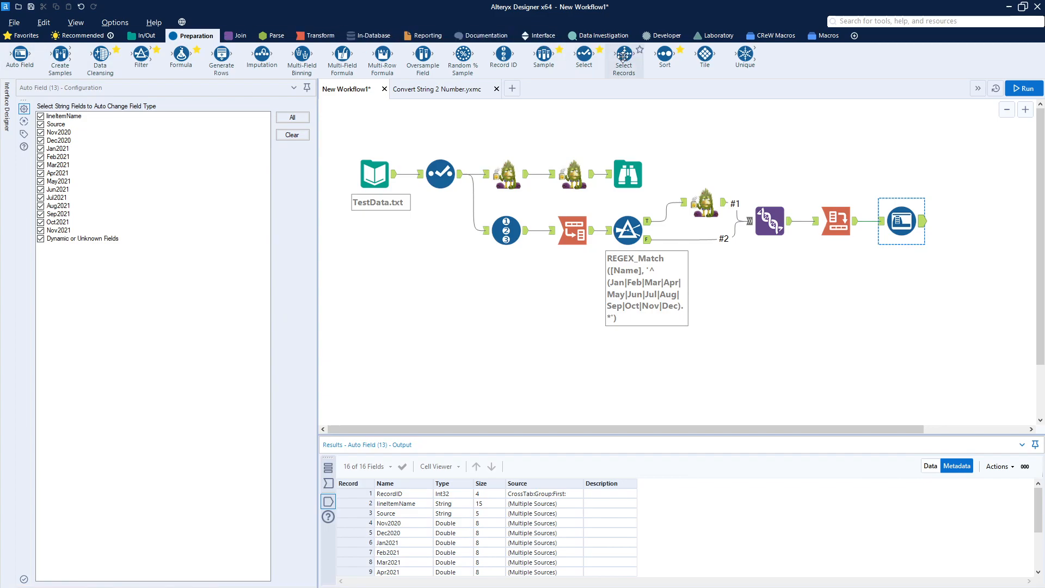
Add a Select tool after Auto Field that drops RecordID, and connect a Browse tool to its output.
left_click_drag(585, 55, 967, 221)
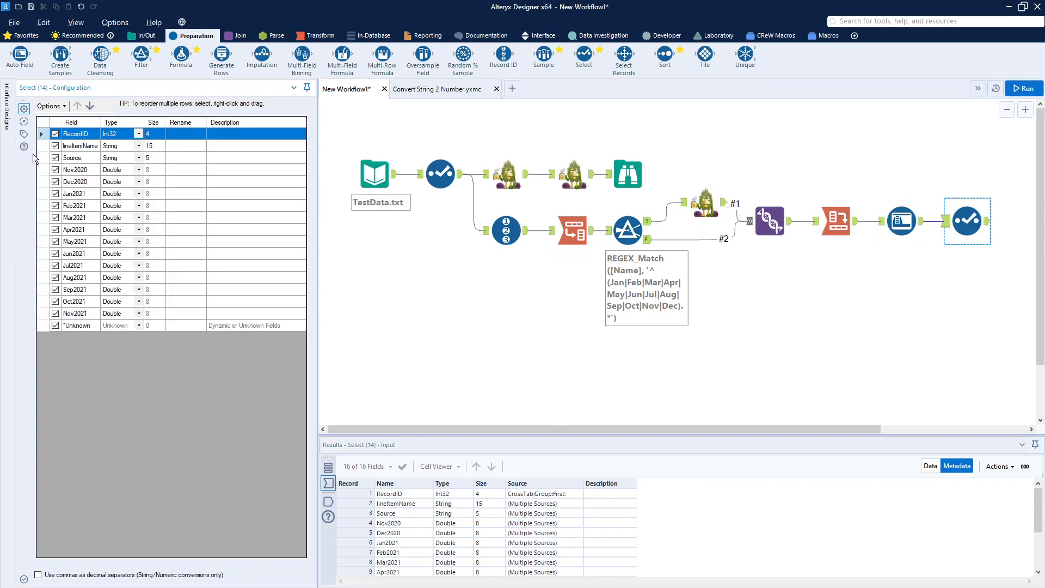
left_click(55, 134)
left_click(132, 36)
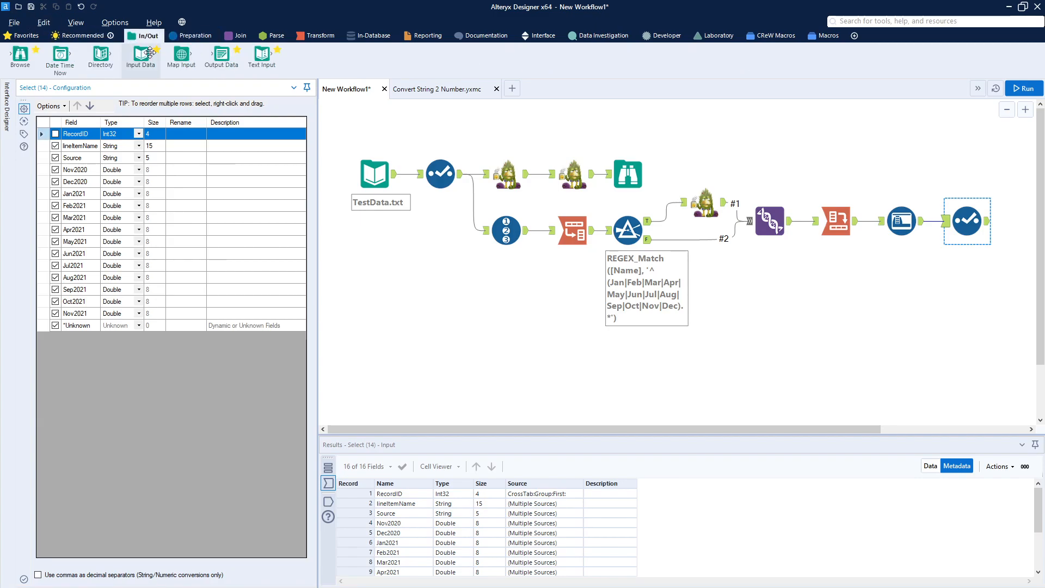
left_click_drag(16, 60, 975, 301)
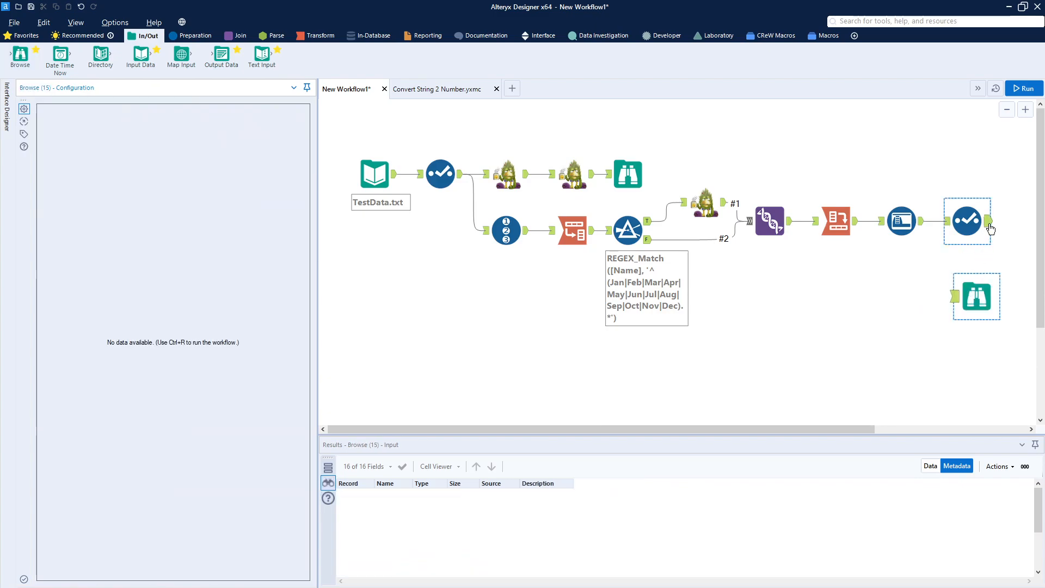
mouse_move(988, 221)
left_mouse_down()
mouse_move(963, 311)
mouse_move(963, 297)
left_mouse_up()
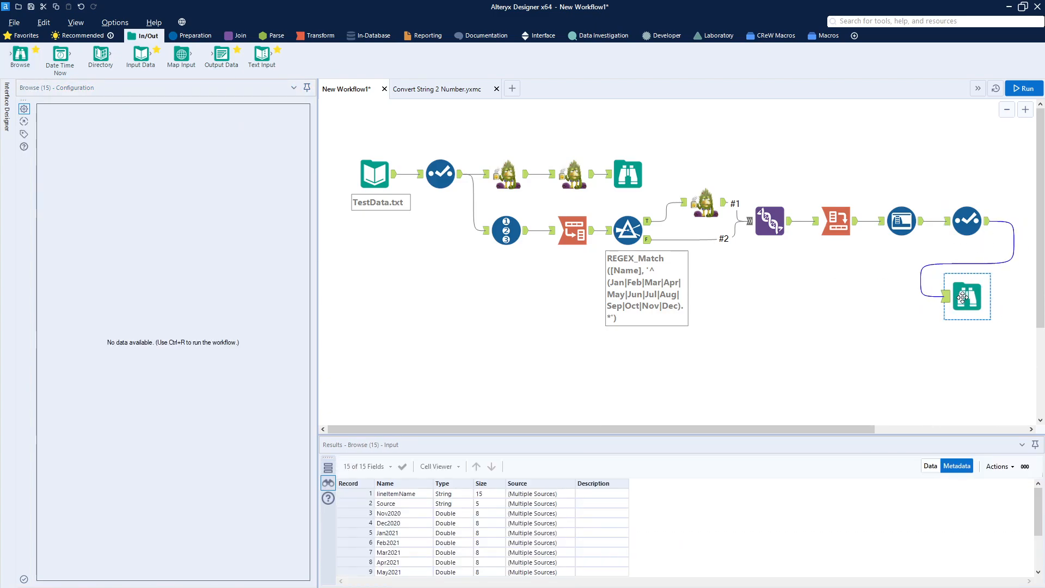
Run the workflow and review the final records in the new Browse tool.
left_click(1022, 89)
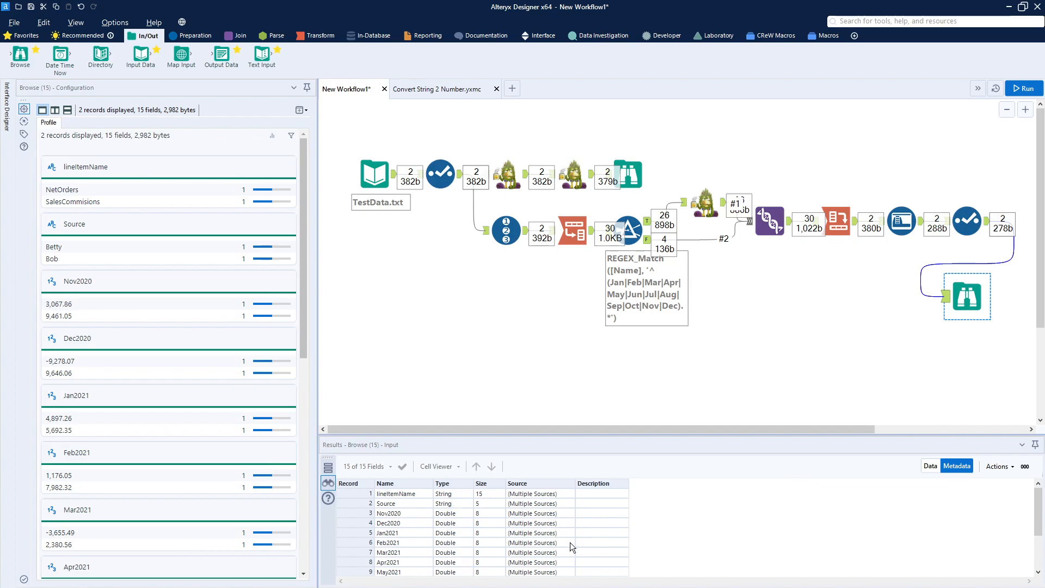
left_click(934, 469)
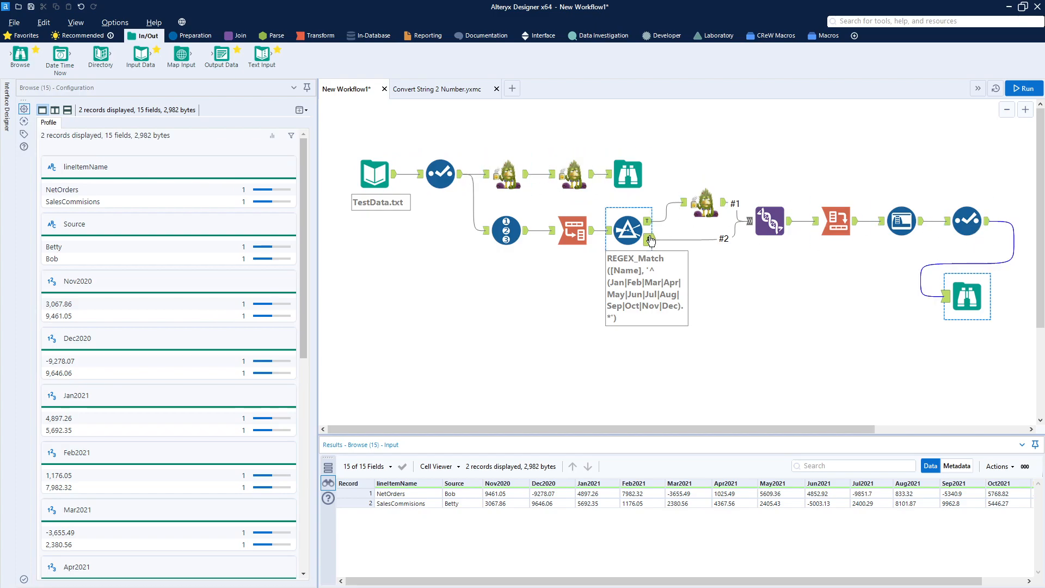
left_click_drag(466, 134, 571, 126)
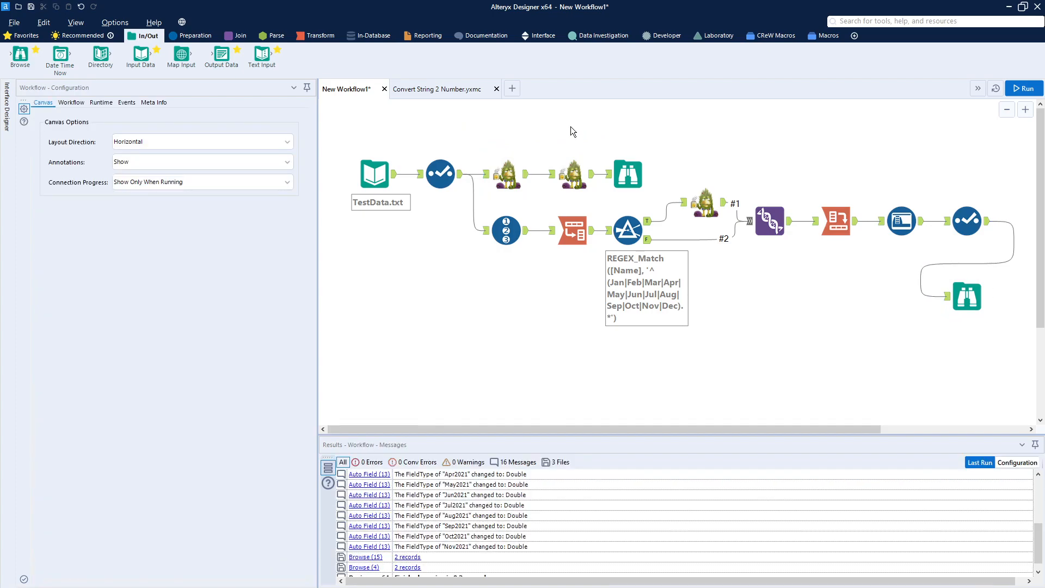